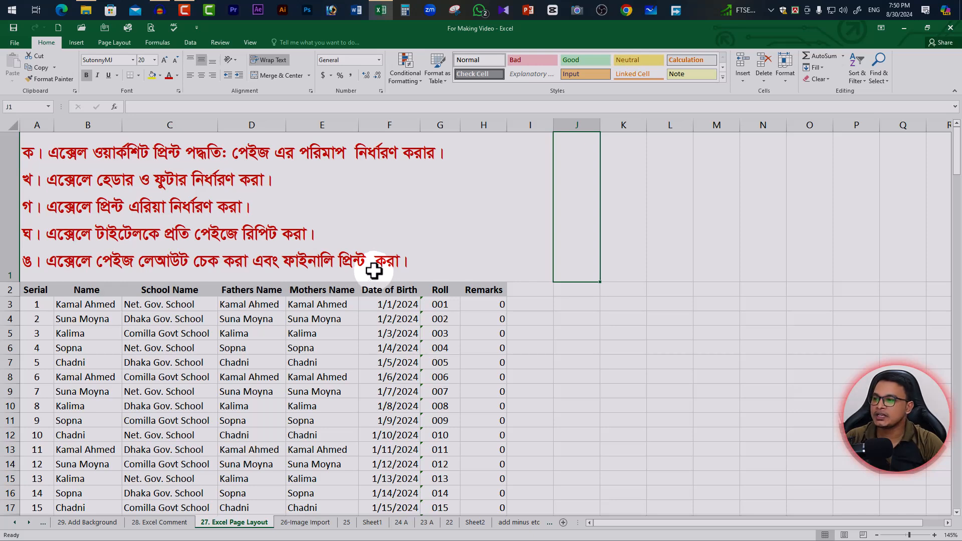
- Set the worksheet's paper size to A4 with portrait orientation
{"action": "left_click", "coordinate": [359, 264]}
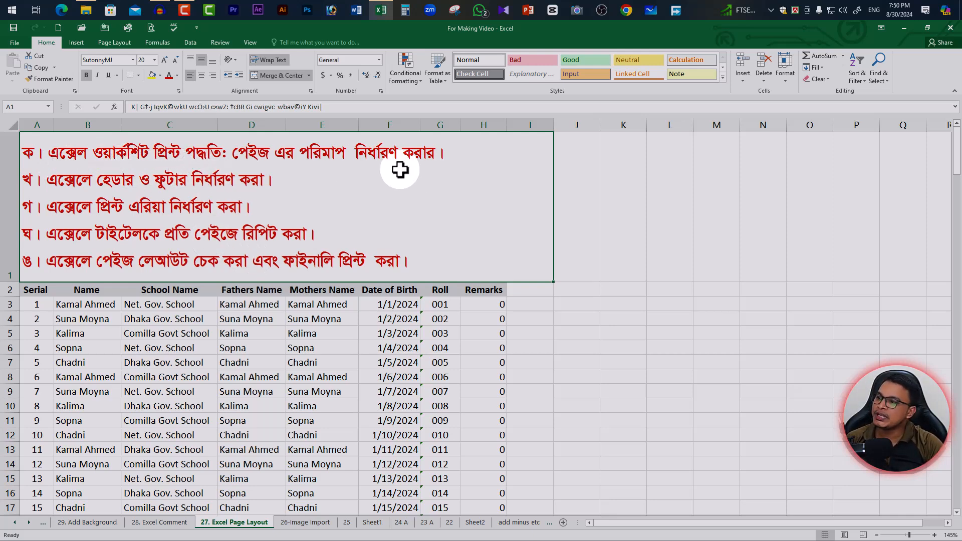
{"action": "left_click", "coordinate": [398, 312]}
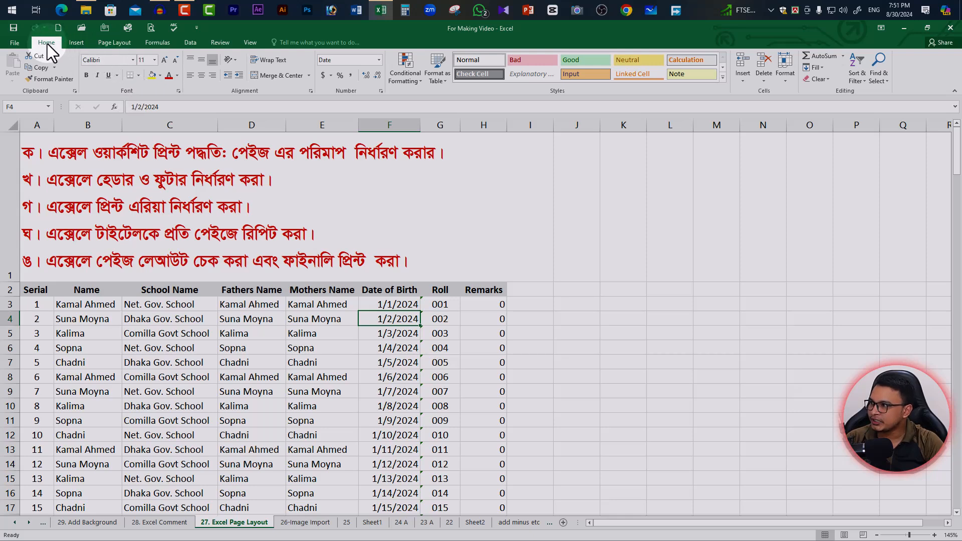
{"action": "left_click", "coordinate": [118, 42]}
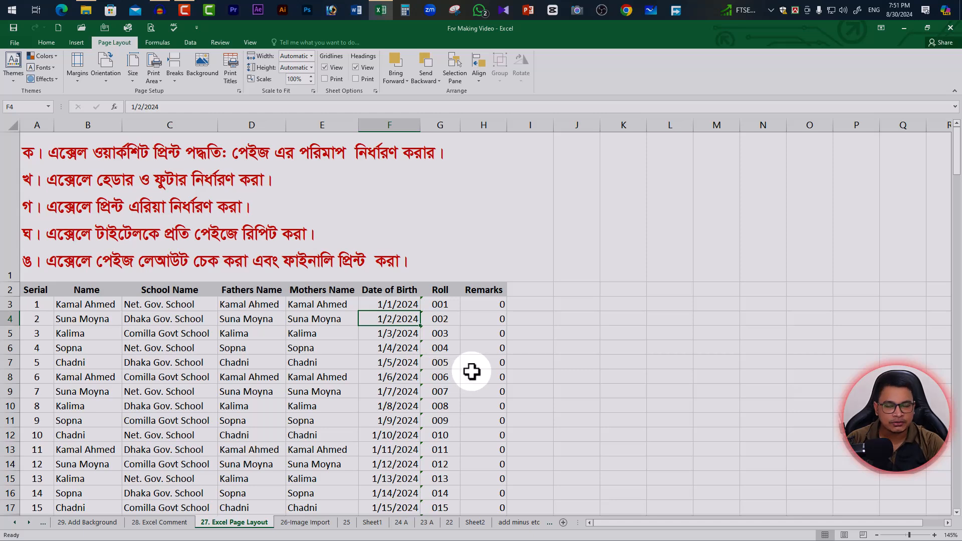
{"action": "left_click", "coordinate": [131, 79]}
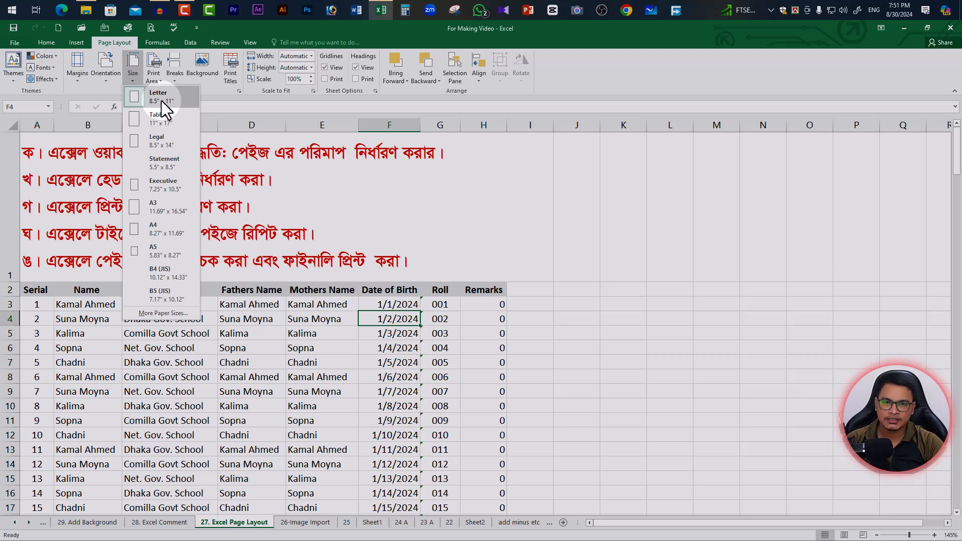
{"action": "left_click", "coordinate": [164, 232]}
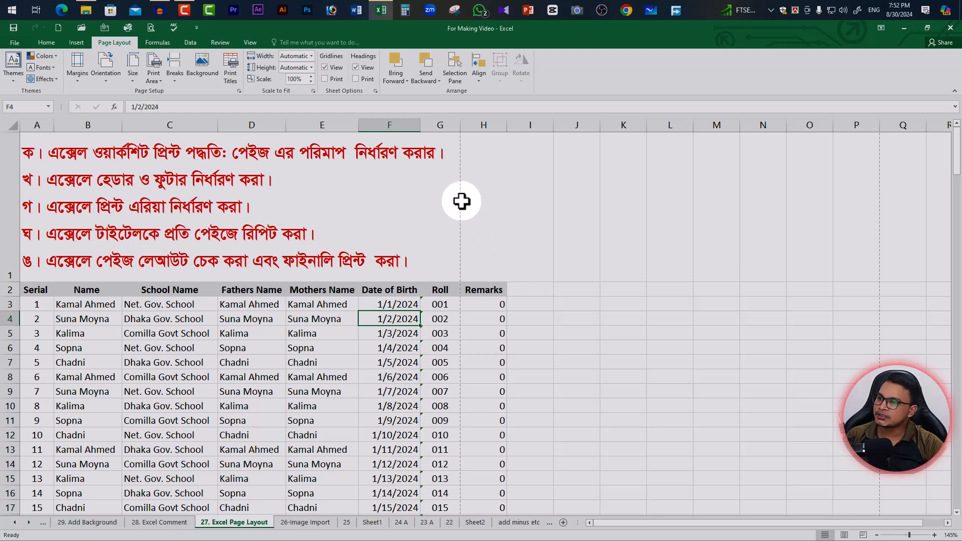
{"action": "left_click", "coordinate": [109, 80]}
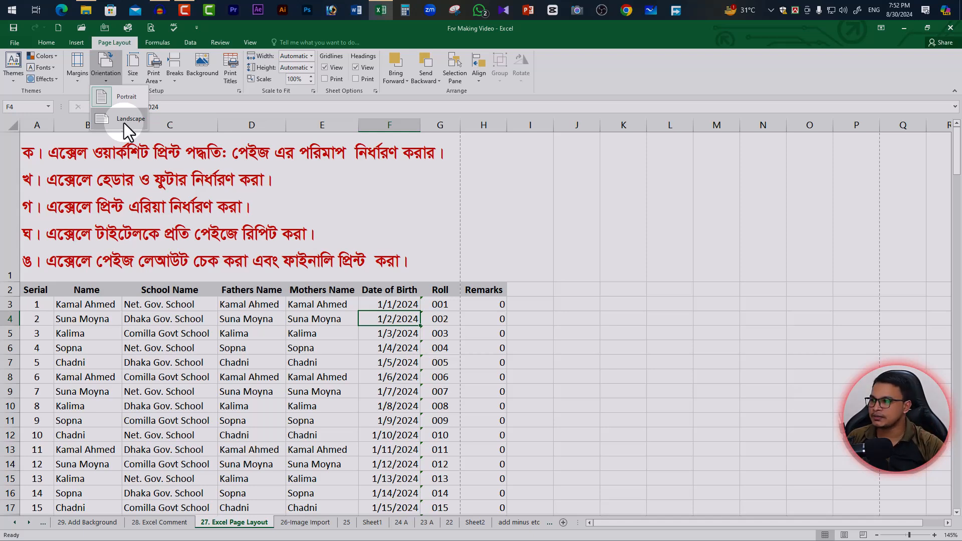
{"action": "left_click", "coordinate": [131, 97]}
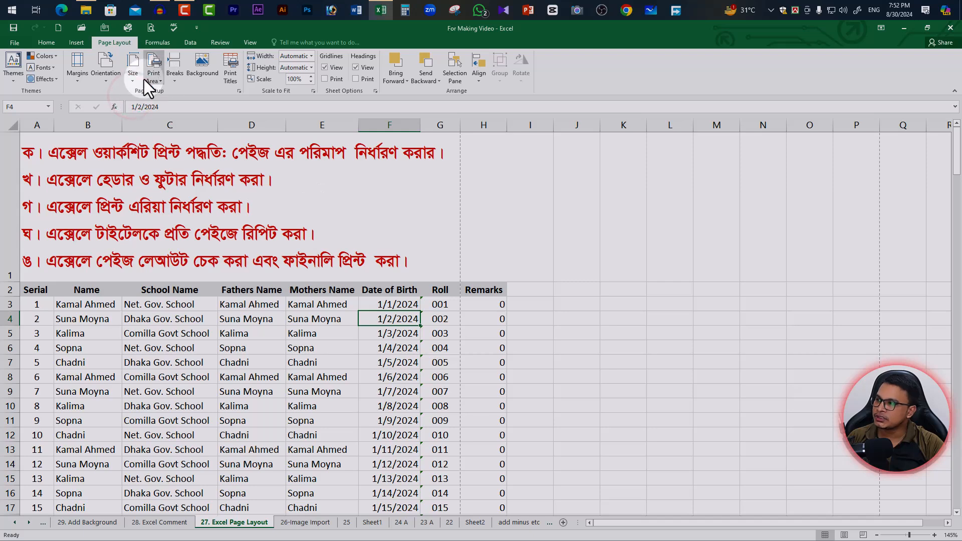
- Open the custom page margins and set the left margin to 1.00 inch
{"action": "left_click", "coordinate": [78, 79]}
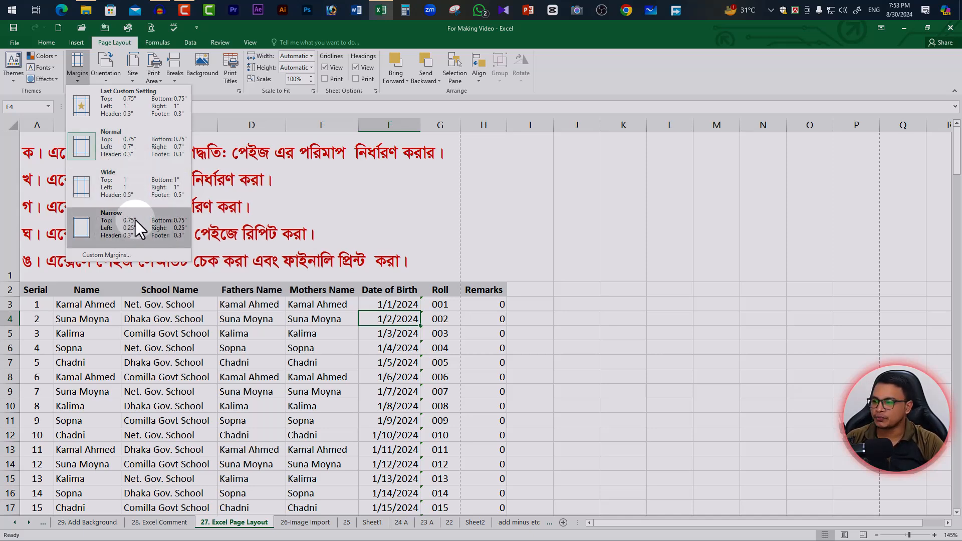
{"action": "left_click", "coordinate": [120, 257]}
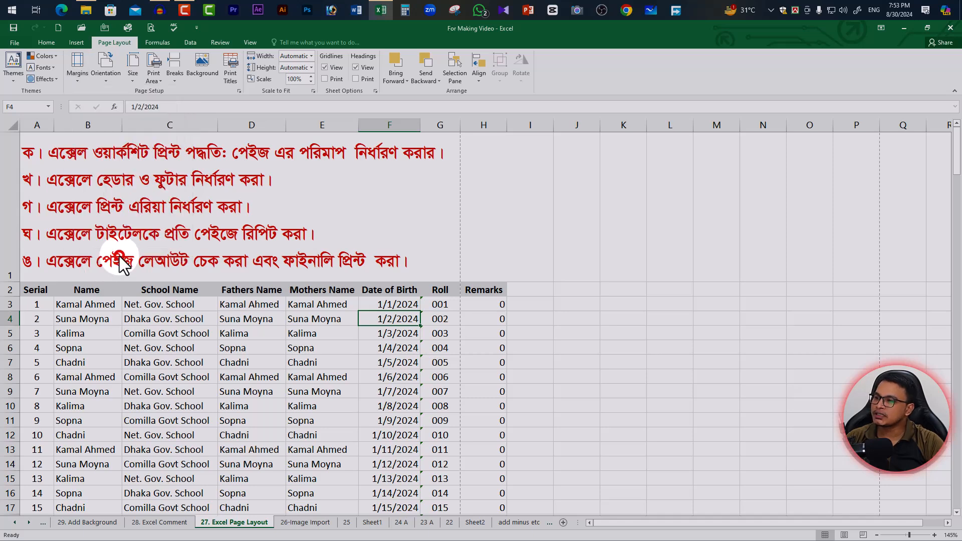
{"action": "left_click_drag", "start_coordinate": [711, 135], "coordinate": [685, 118]}
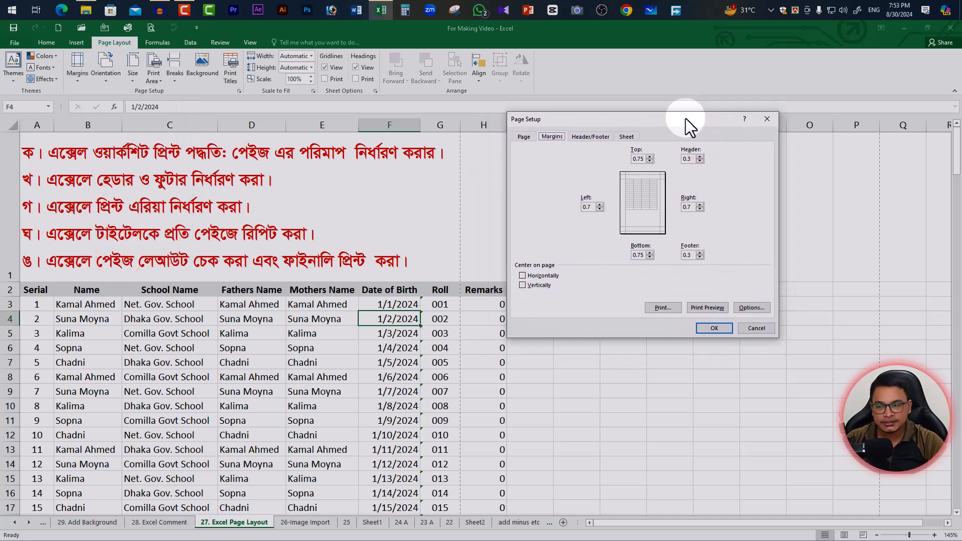
{"action": "left_click", "coordinate": [601, 205]}
{"action": "left_click", "coordinate": [601, 206]}
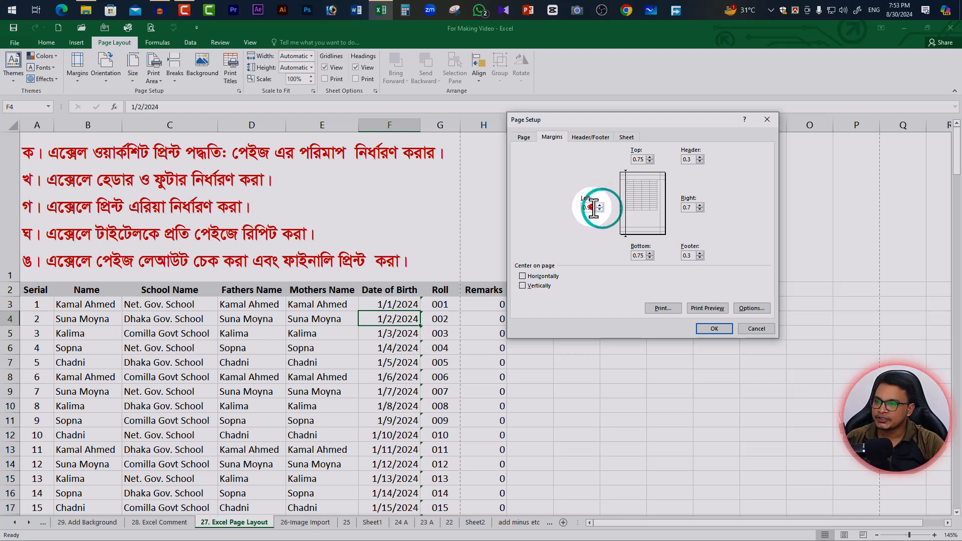
{"action": "left_click", "coordinate": [593, 208]}
{"action": "left_click_drag", "start_coordinate": [594, 208], "coordinate": [559, 209]}
{"action": "type", "text": "000"}
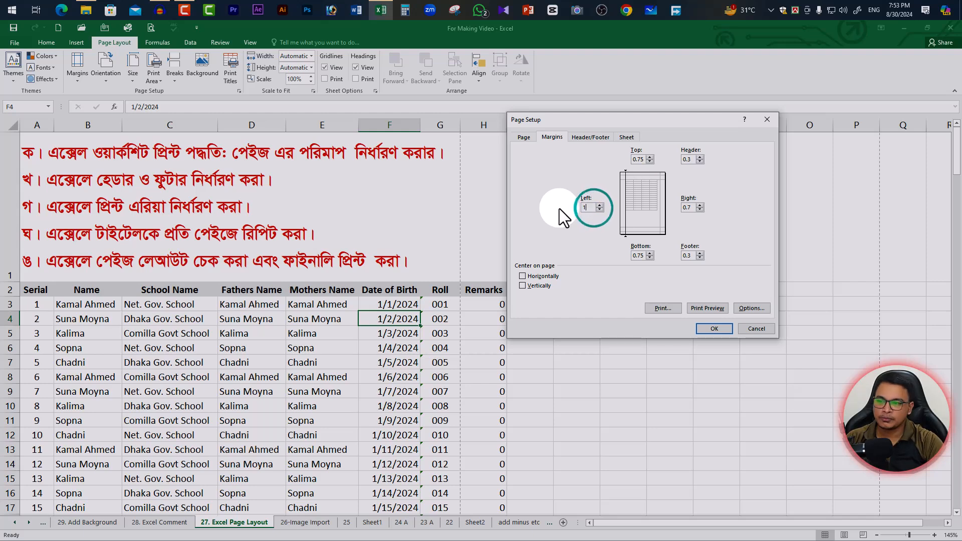
{"action": "key", "text": "BackSpace"}
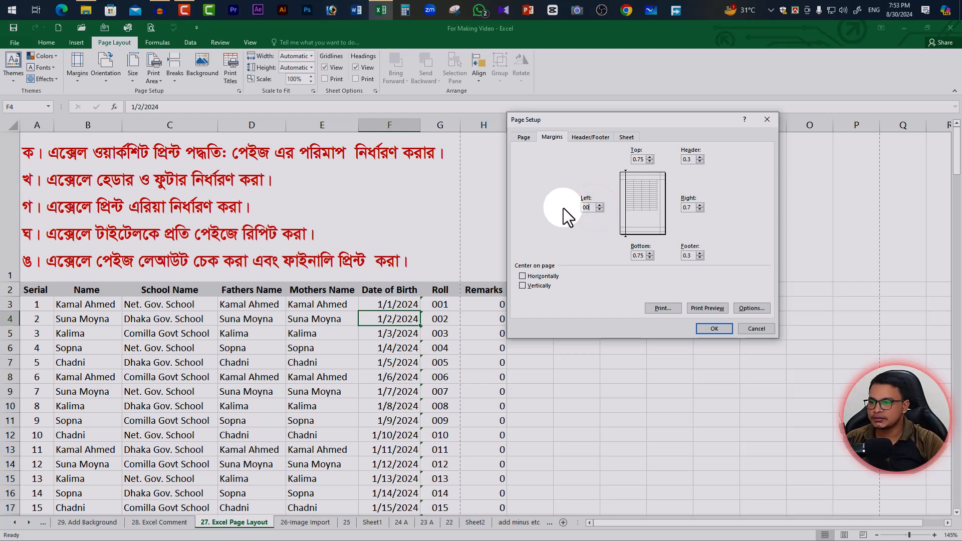
{"action": "key", "text": "BackSpace"}
{"action": "key", "text": "BackSpace"}
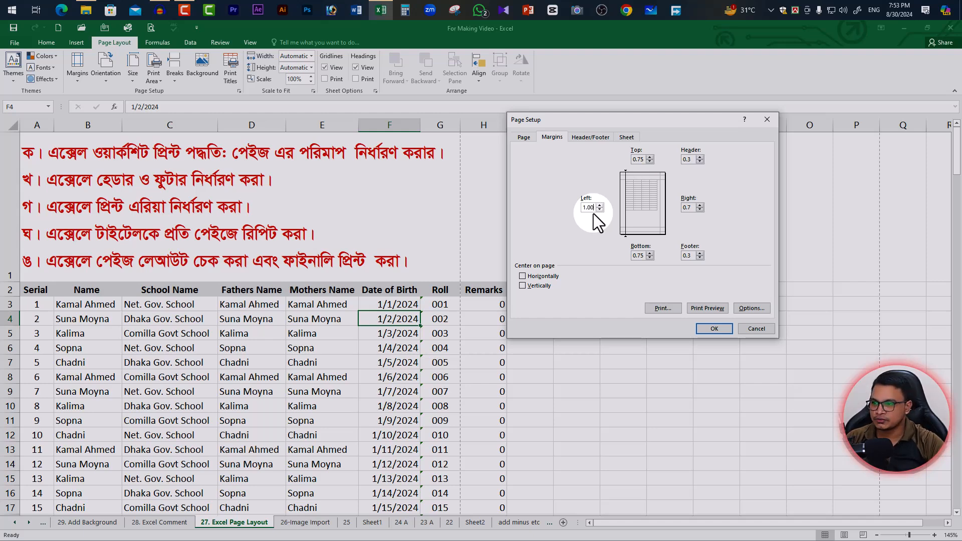
{"action": "type", "text": "1.00"}
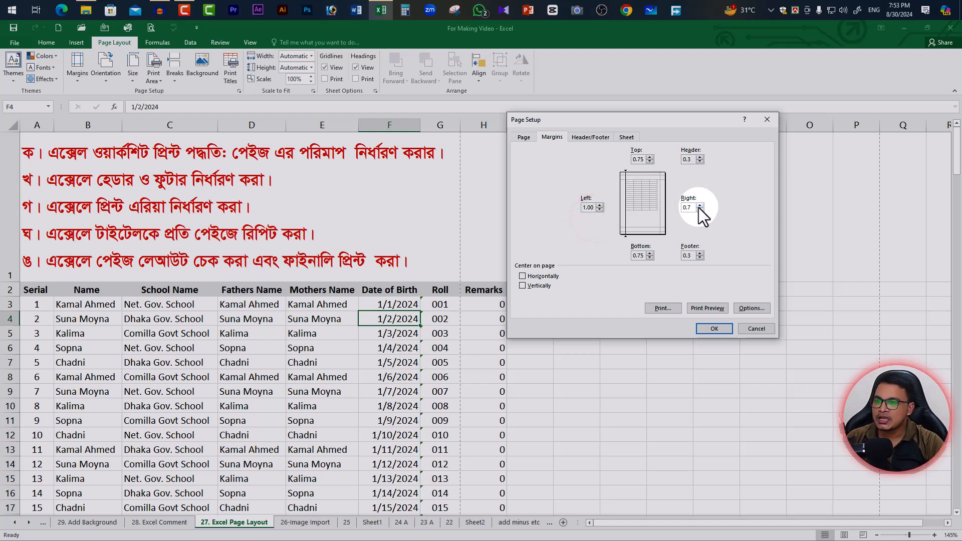
- Set the right margin to 1.00 inch and apply the page setup
{"action": "left_click", "coordinate": [689, 210]}
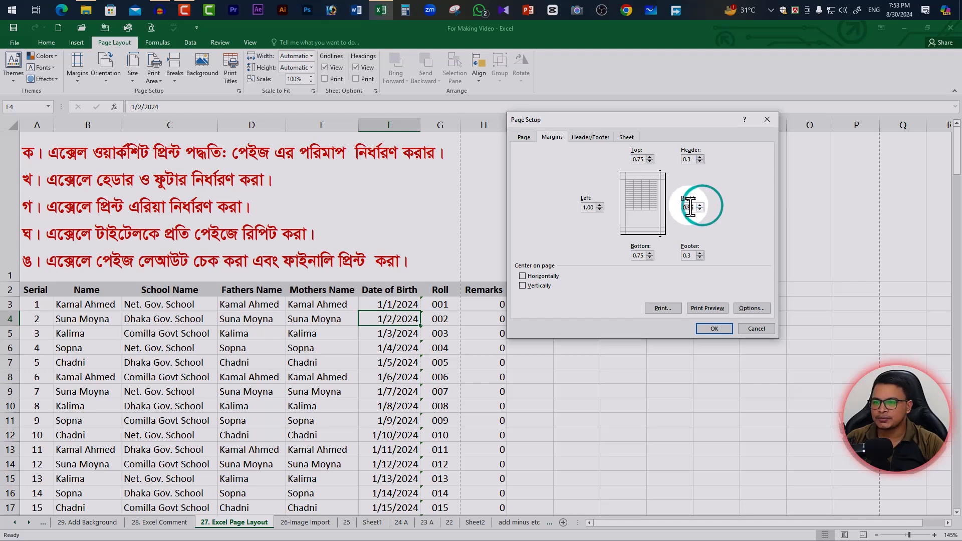
{"action": "type", "text": "1"}
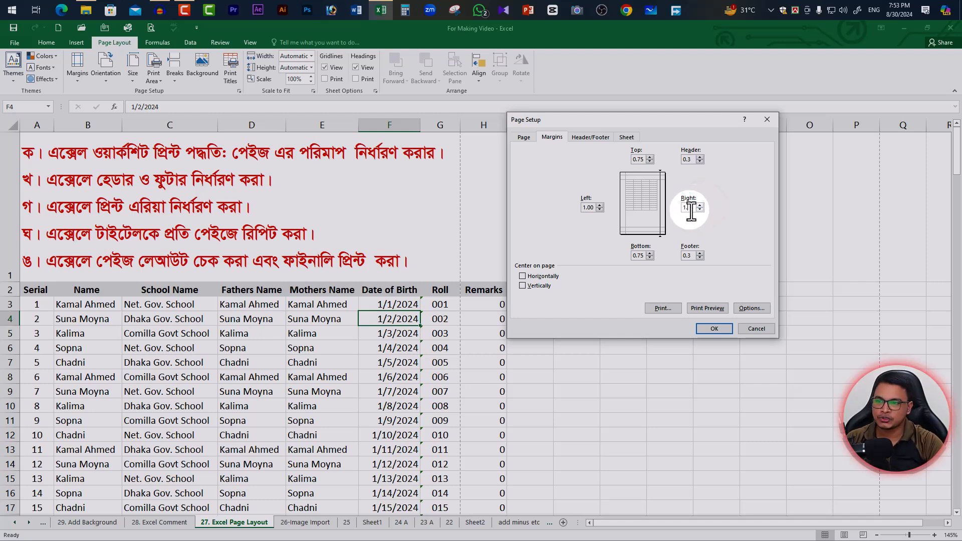
{"action": "left_click", "coordinate": [718, 191]}
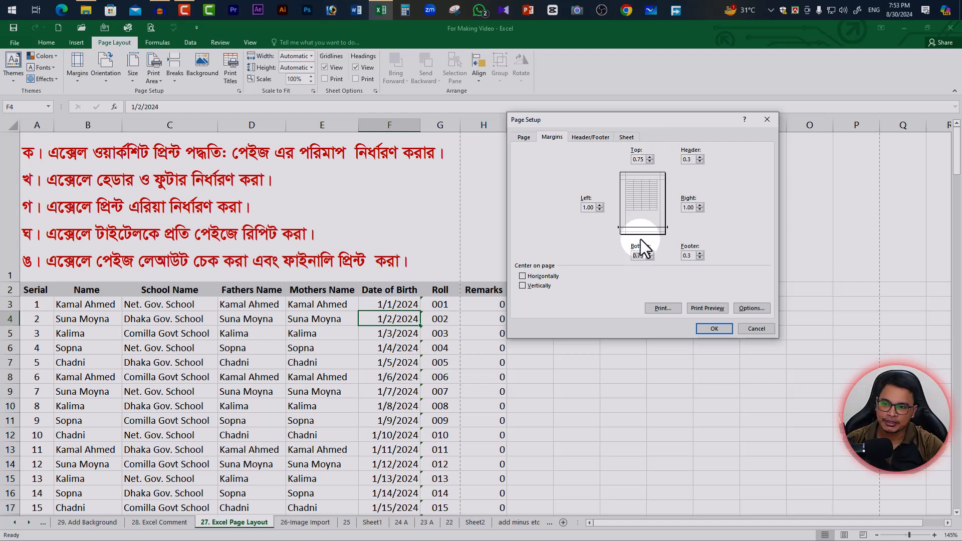
{"action": "left_click", "coordinate": [716, 329]}
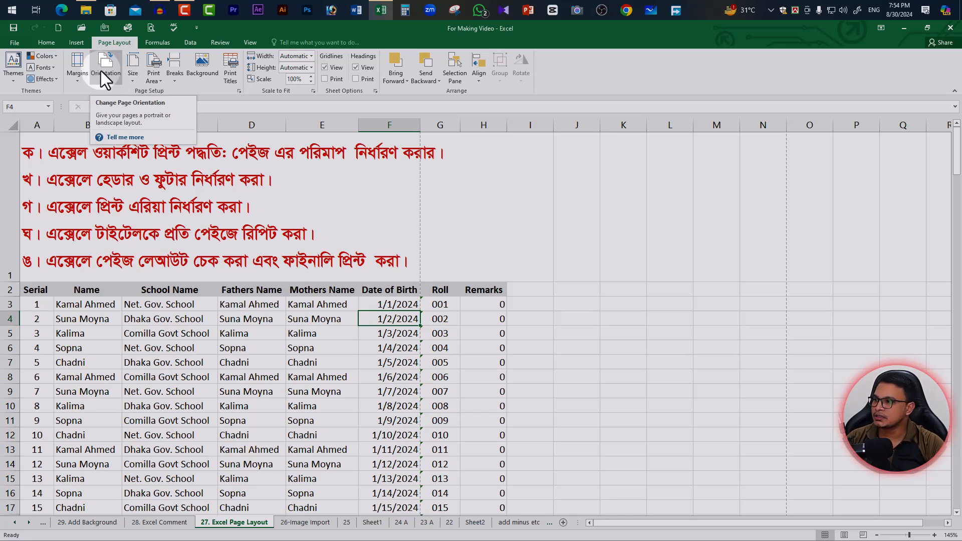
- Colour the first topic line's text in the merged heading cell A1 green, leaving out its leading letter marker
{"action": "double_click", "coordinate": [92, 156]}
{"action": "left_click_drag", "start_coordinate": [91, 157], "coordinate": [457, 141]}
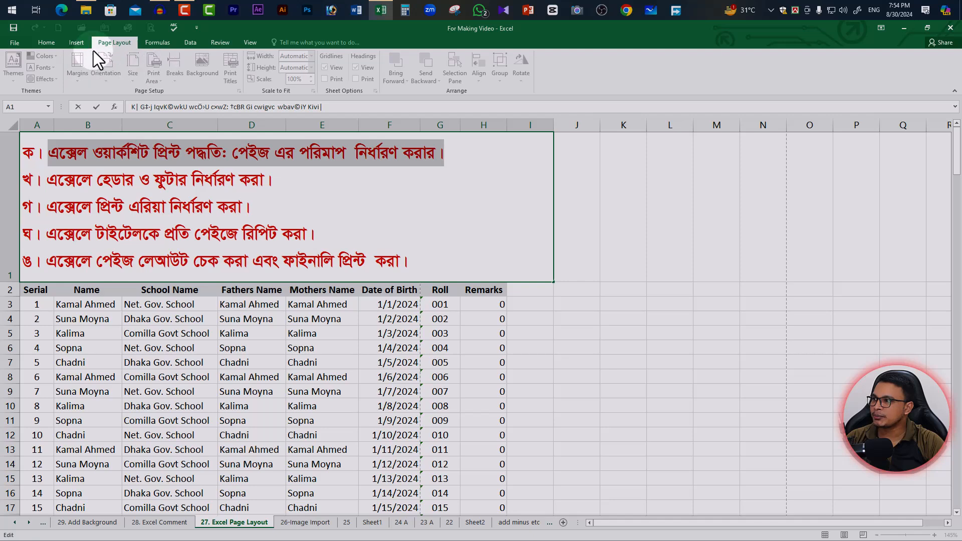
{"action": "left_click", "coordinate": [46, 42]}
{"action": "left_click", "coordinate": [177, 75]}
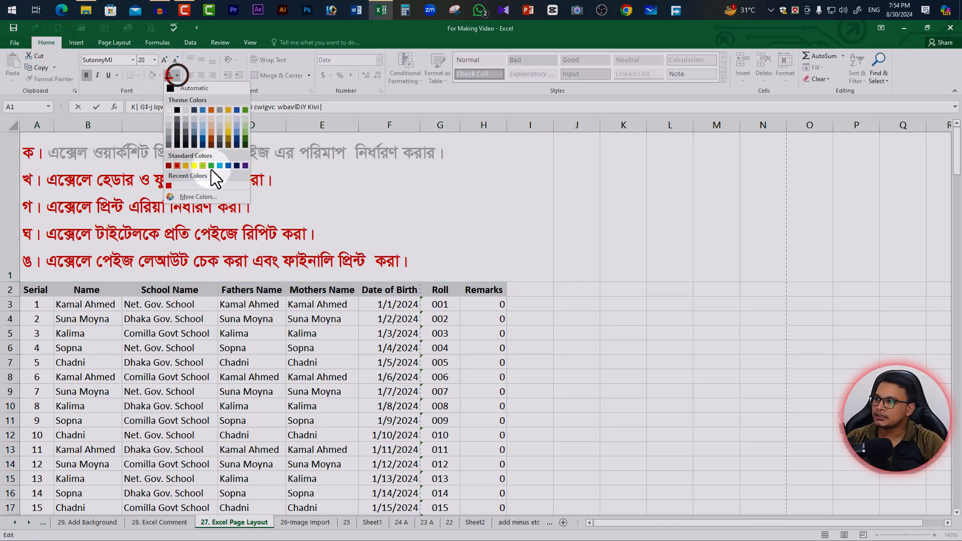
{"action": "left_click", "coordinate": [211, 165]}
{"action": "left_click", "coordinate": [78, 184]}
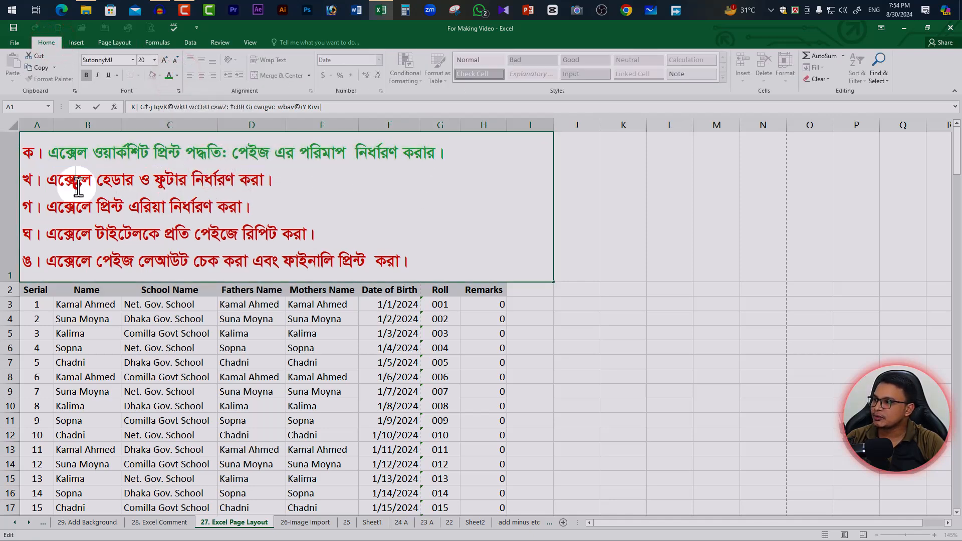
{"action": "left_click", "coordinate": [277, 182]}
{"action": "left_click", "coordinate": [528, 344]}
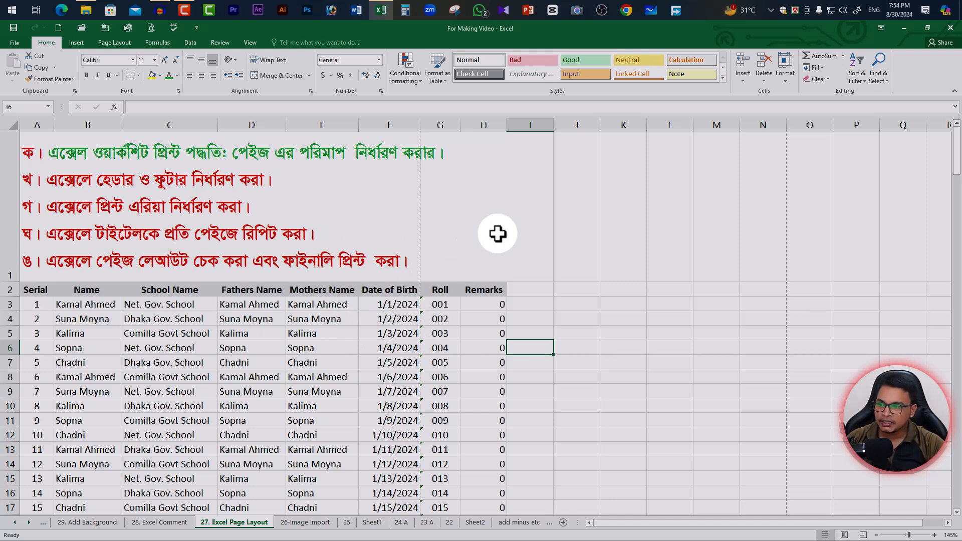
- Switch the worksheet to Page Break Preview and examine where the pages are divided
{"action": "left_click", "coordinate": [522, 230]}
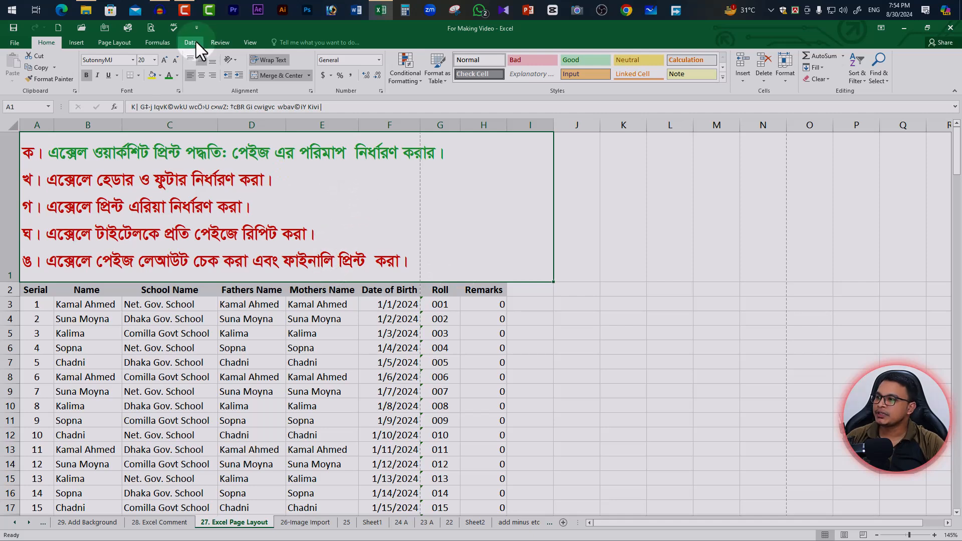
{"action": "left_click", "coordinate": [250, 42]}
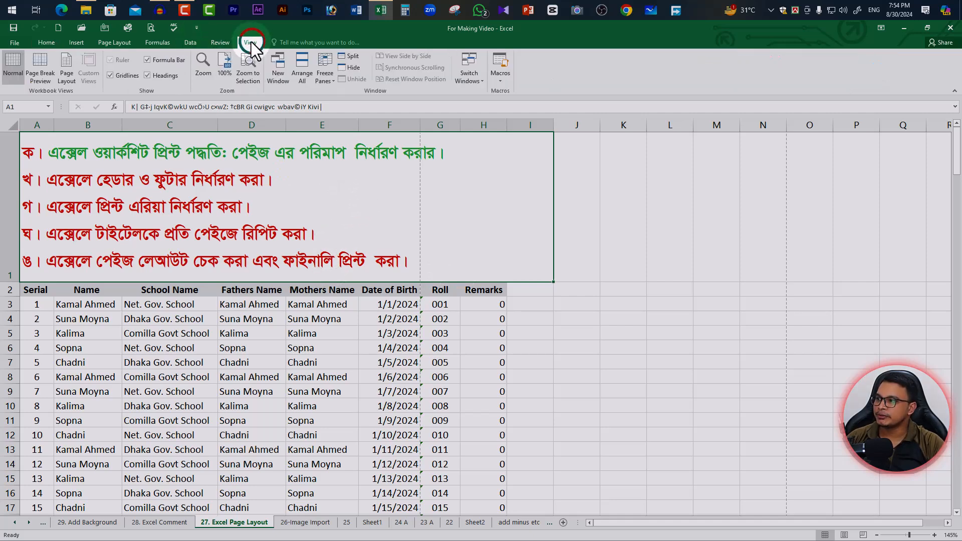
{"action": "left_click", "coordinate": [41, 62]}
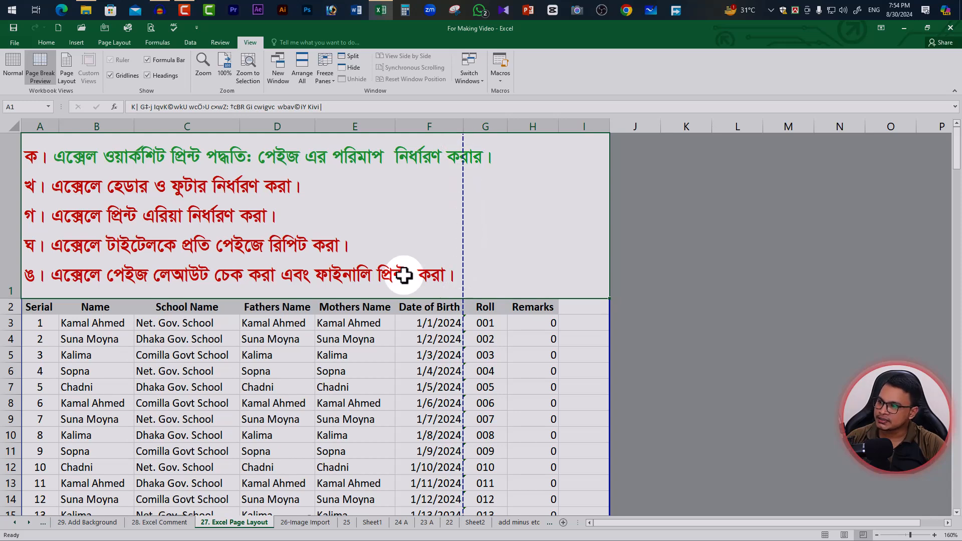
{"action": "scroll", "coordinate": [458, 313], "scroll_direction": "down", "scroll_amount": 5}
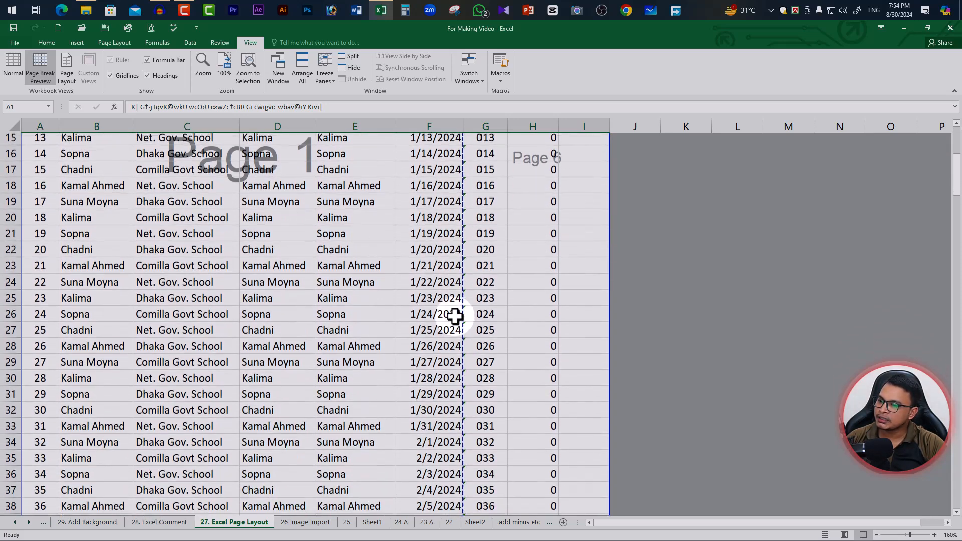
{"action": "scroll", "coordinate": [454, 315], "scroll_direction": "down", "scroll_amount": 3}
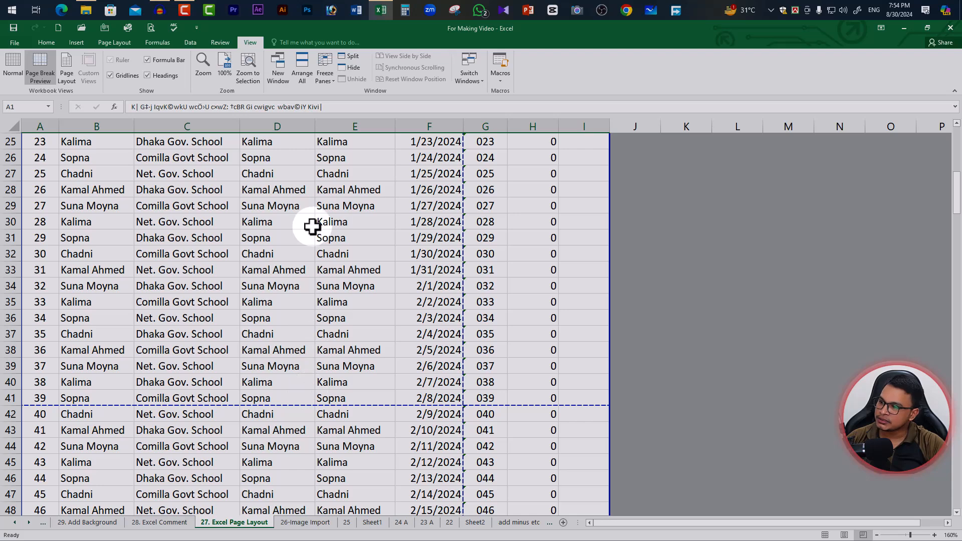
{"action": "scroll", "coordinate": [312, 226], "scroll_direction": "up", "scroll_amount": 8}
{"action": "scroll", "coordinate": [318, 440], "scroll_direction": "down", "scroll_amount": 2}
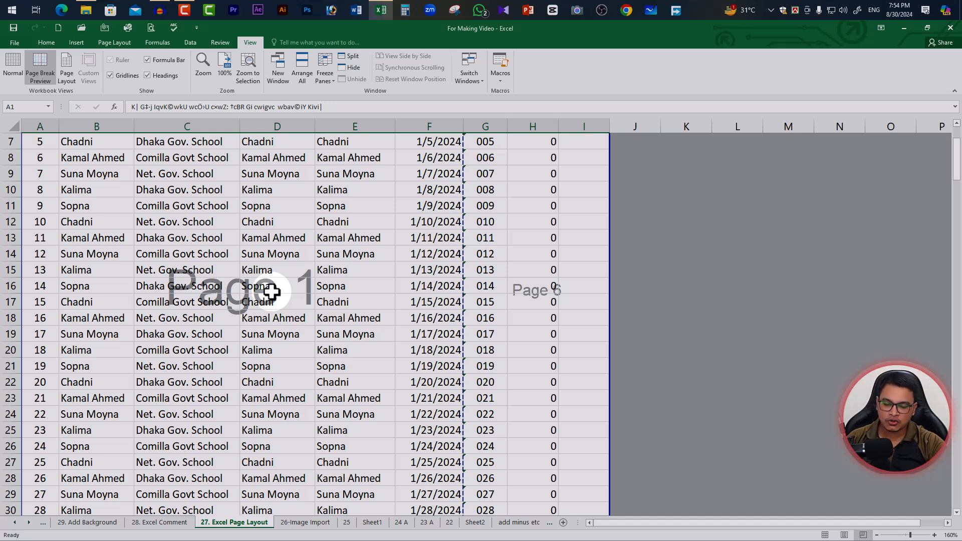
- Check in the print preview which columns fall on the first page, and return to the start of the sheet
{"action": "key", "text": "ctrl+p"}
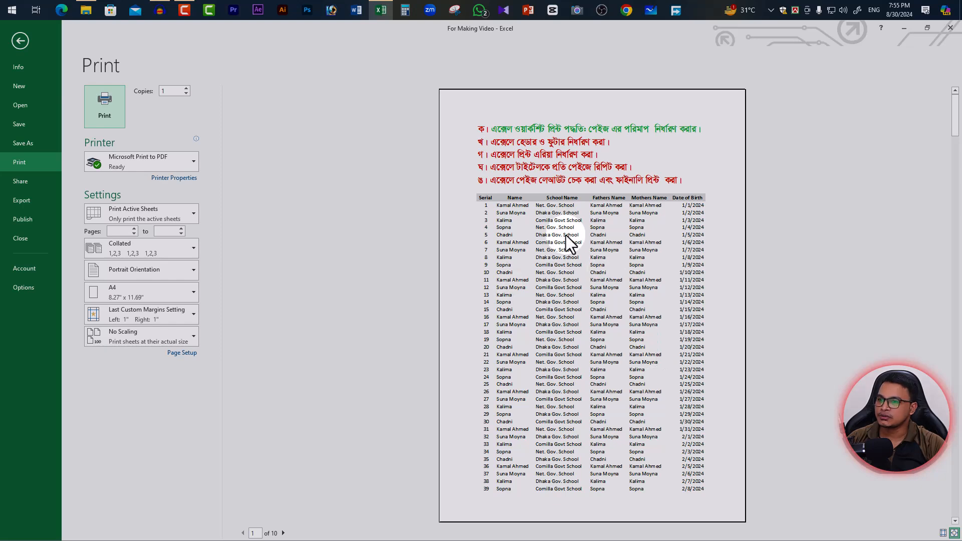
{"action": "left_click", "coordinate": [20, 41]}
{"action": "scroll", "coordinate": [531, 258], "scroll_direction": "up", "scroll_amount": 2}
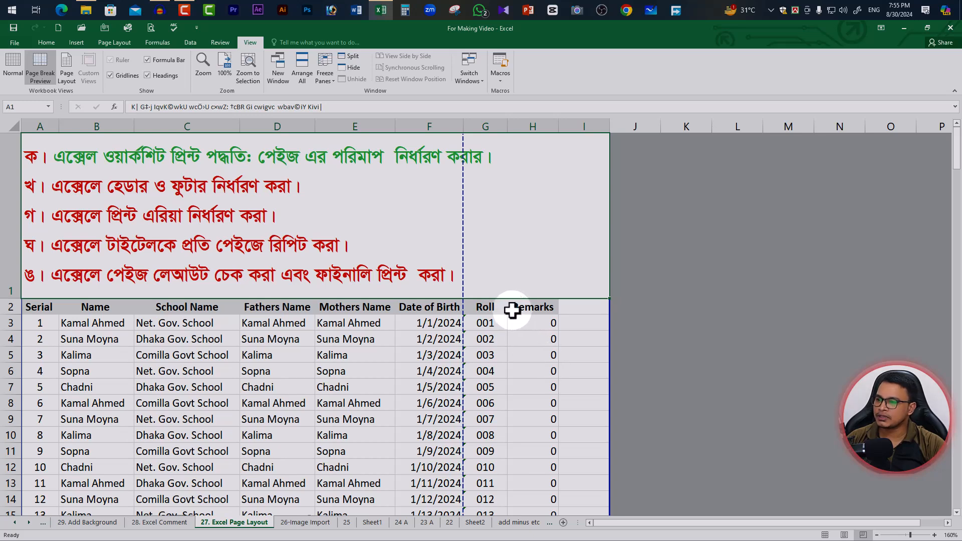
- Move the vertical page break to the outer edge of the Remarks column, leaving column I out of the print area, and check the print preview
{"action": "left_click", "coordinate": [585, 125]}
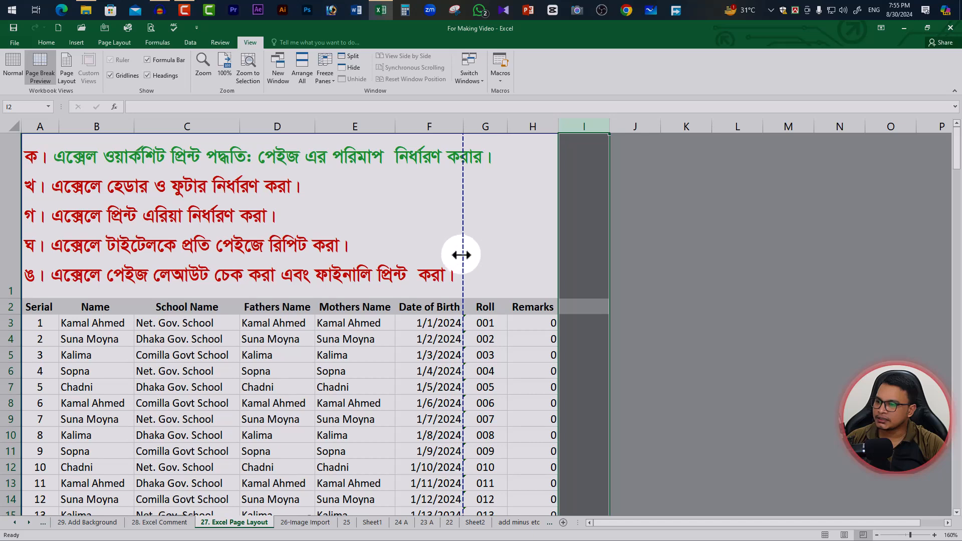
{"action": "left_click_drag", "start_coordinate": [464, 251], "coordinate": [532, 242]}
{"action": "left_click", "coordinate": [535, 353]}
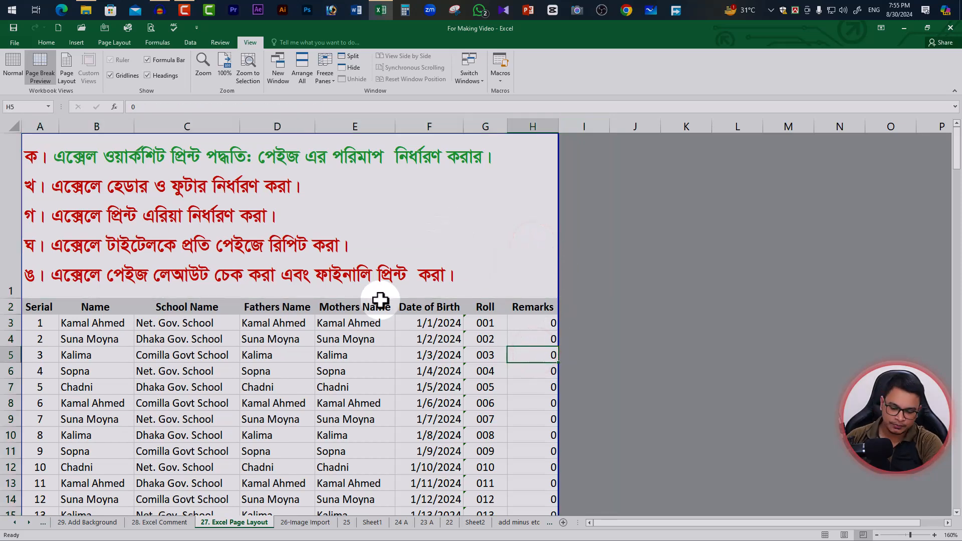
{"action": "key", "text": "ctrl+p"}
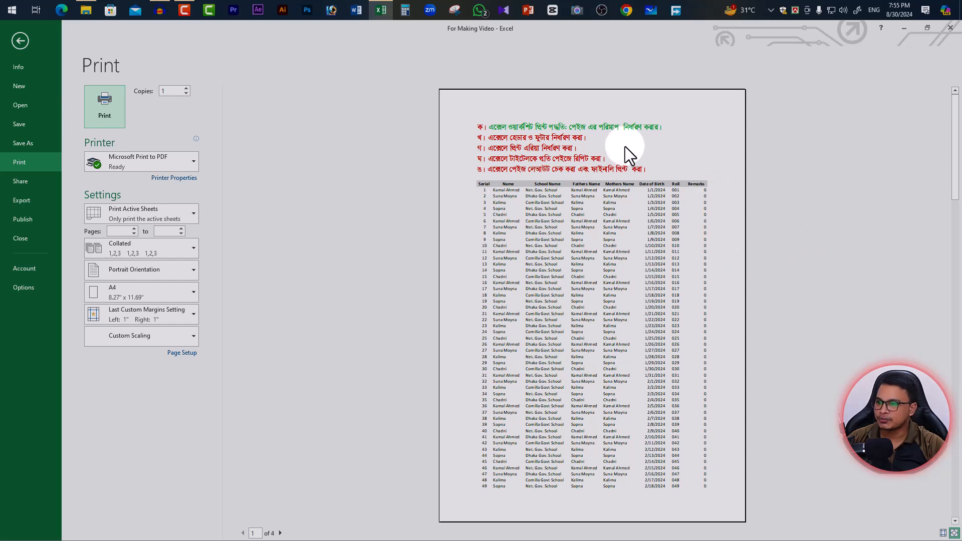
{"action": "left_click", "coordinate": [12, 43]}
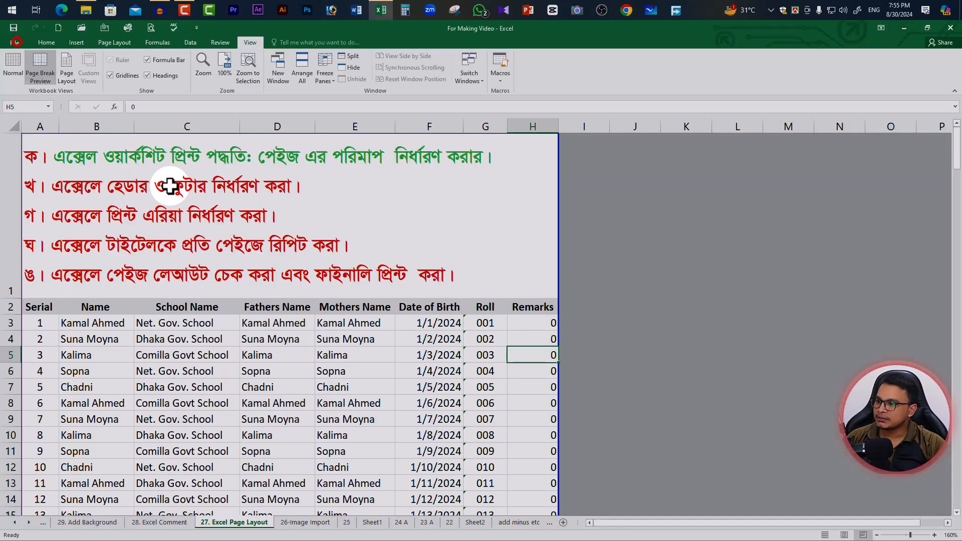
- Compare the sheet in Page Layout, Normal and Page Break Preview views, and return to Normal view
{"action": "left_click", "coordinate": [82, 116]}
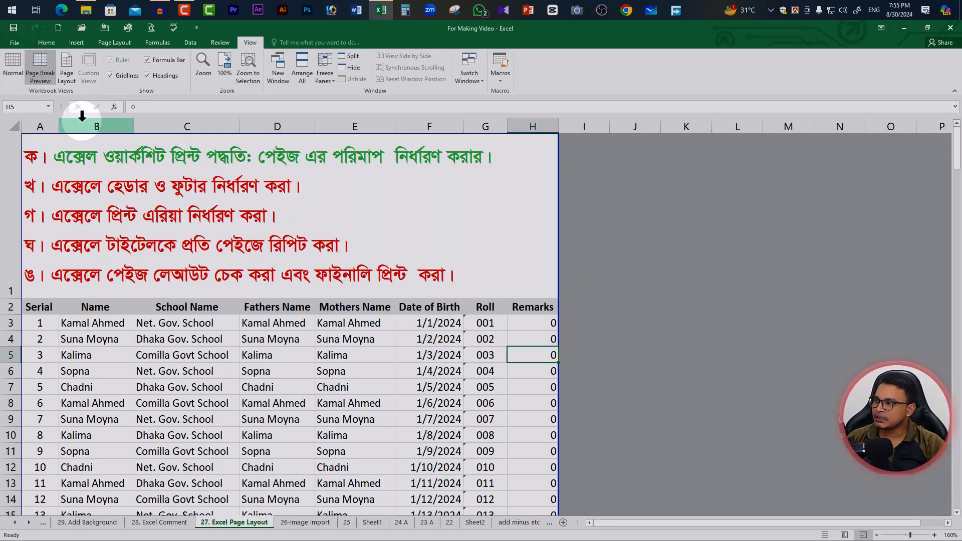
{"action": "left_click", "coordinate": [67, 68]}
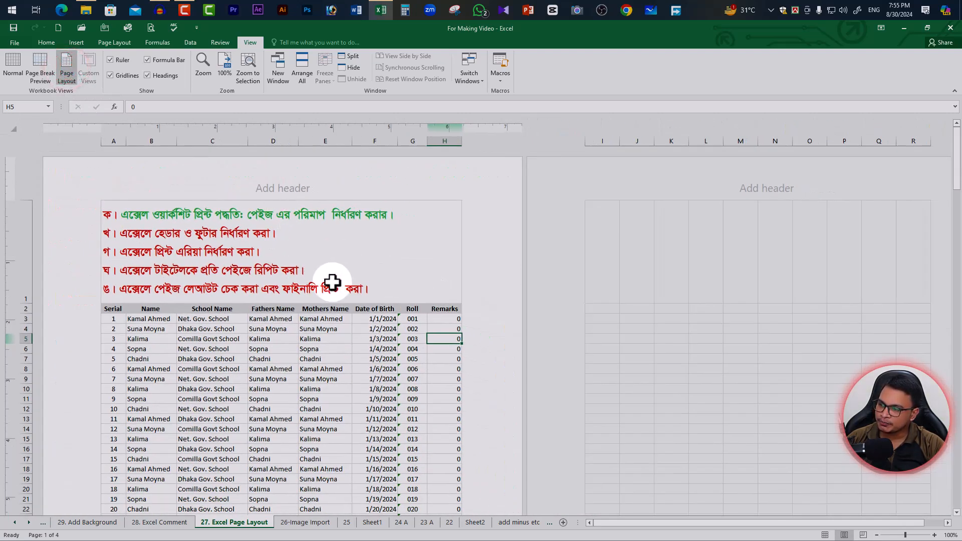
{"action": "scroll", "coordinate": [328, 280], "scroll_direction": "down", "scroll_amount": 3}
{"action": "scroll", "coordinate": [254, 350], "scroll_direction": "down", "scroll_amount": 2}
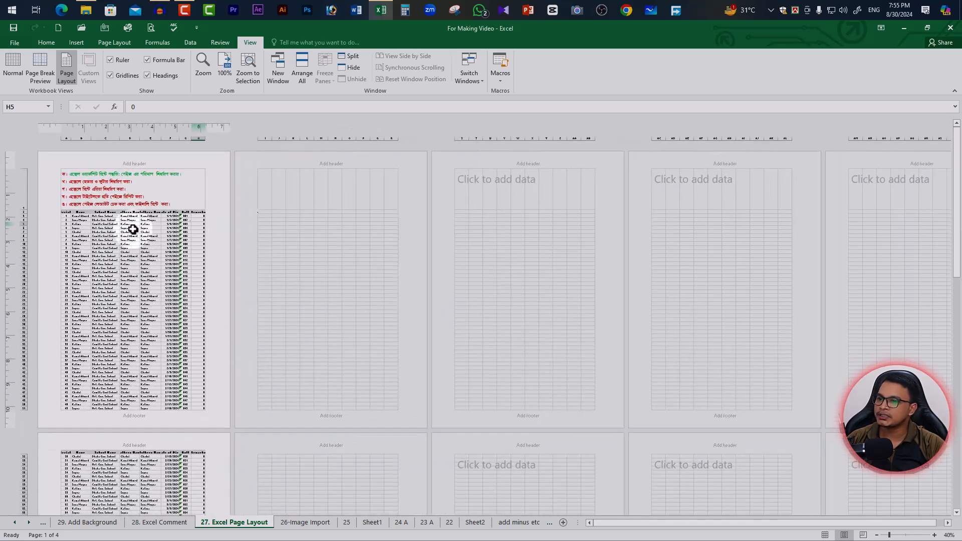
{"action": "left_click", "coordinate": [12, 65]}
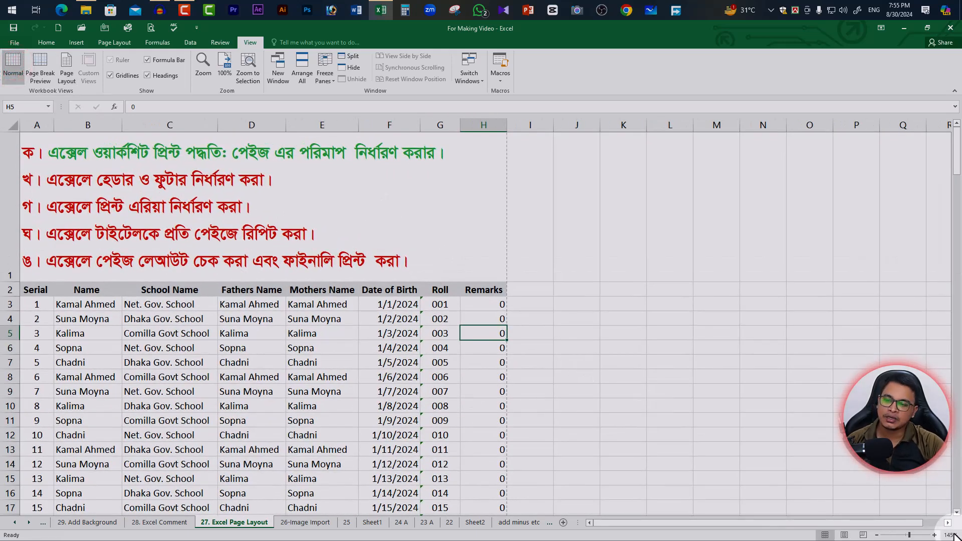
{"action": "left_click", "coordinate": [864, 535]}
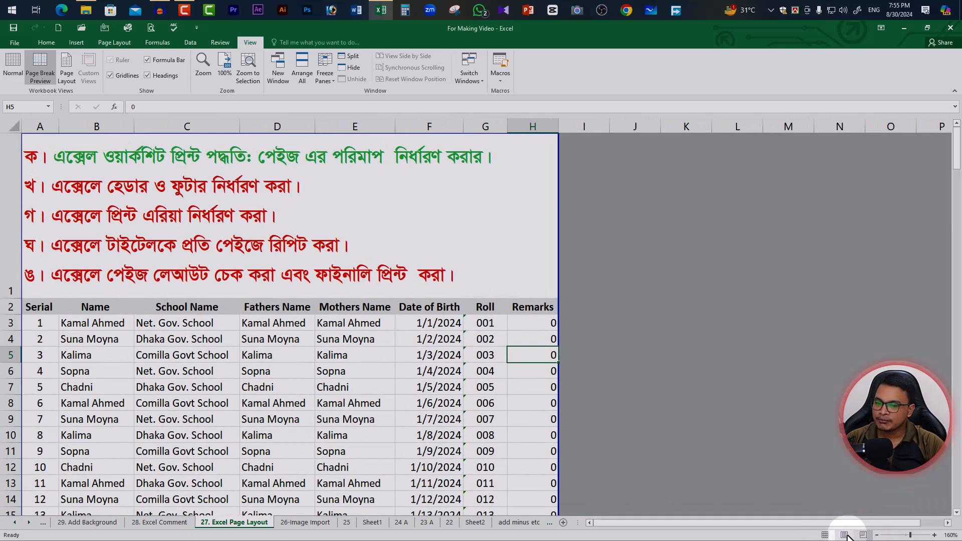
{"action": "left_click", "coordinate": [844, 535]}
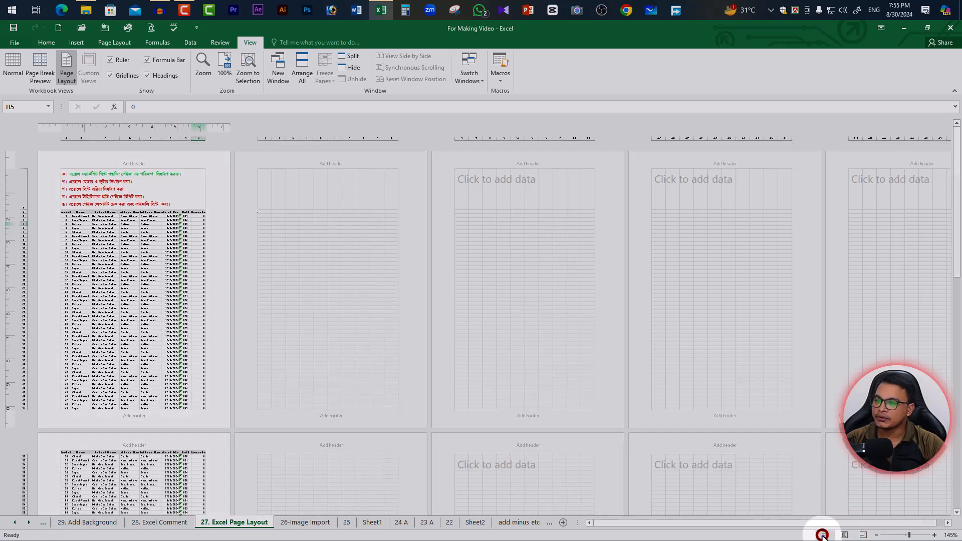
{"action": "left_click", "coordinate": [823, 535]}
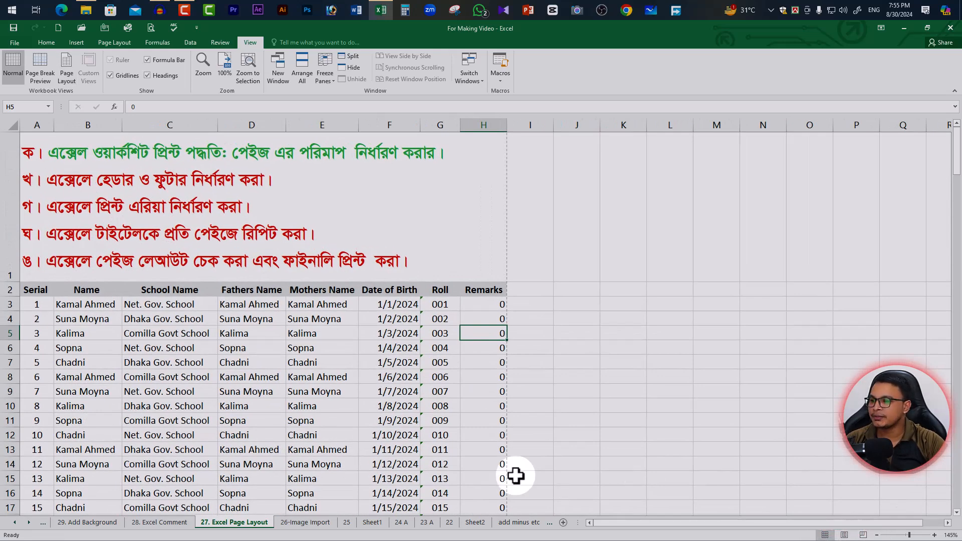
- Colour the whole second topic line in merged heading cell A1 green, including its letter marker
{"action": "double_click", "coordinate": [131, 184]}
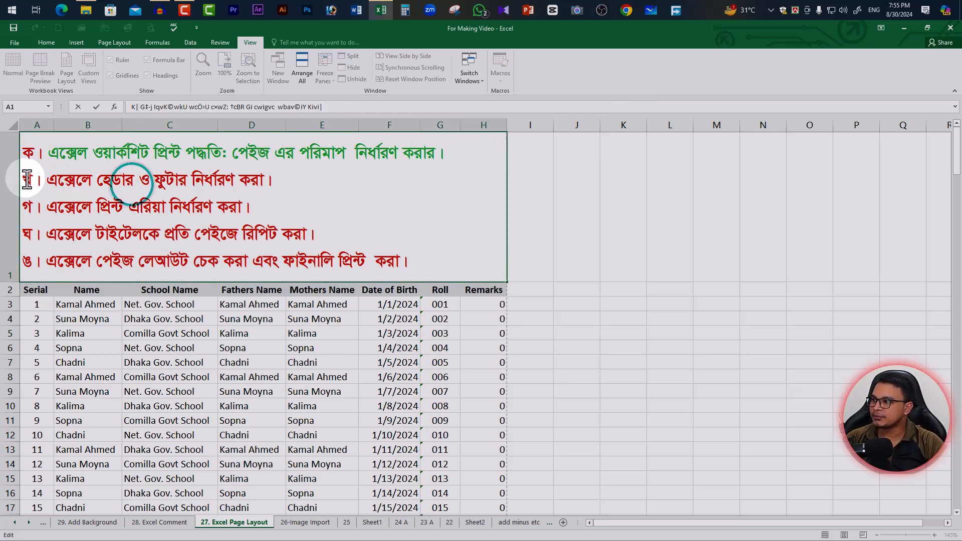
{"action": "left_click_drag", "start_coordinate": [27, 179], "coordinate": [294, 181]}
{"action": "left_click", "coordinate": [44, 43]}
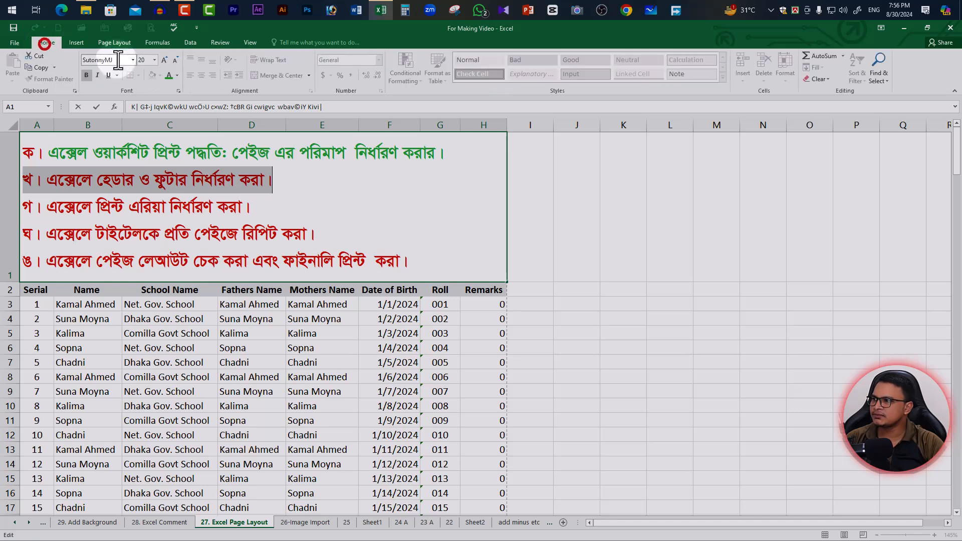
{"action": "left_click", "coordinate": [169, 75]}
{"action": "left_click", "coordinate": [633, 280]}
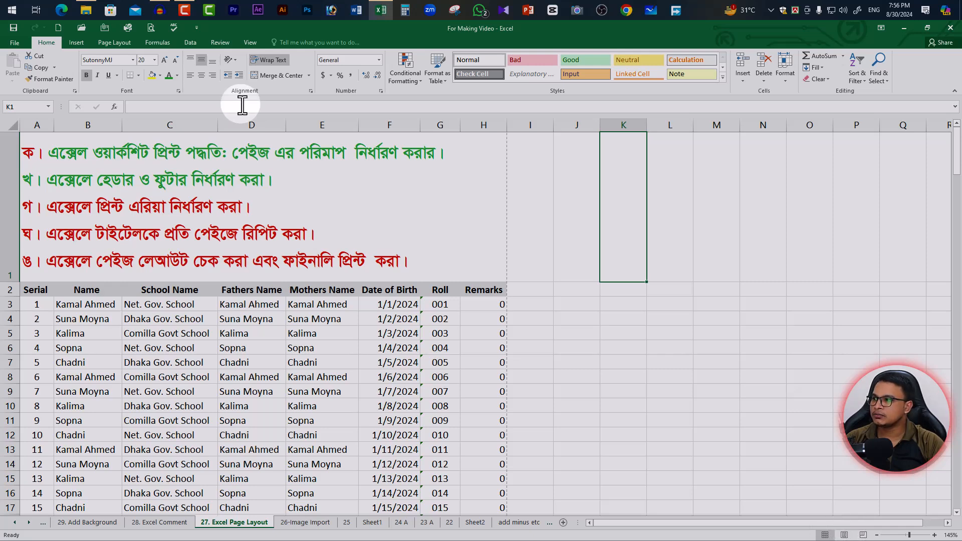
- Show the sheet in Page Layout view and apply the preset header "Page 1 of ?" to the pages
{"action": "left_click", "coordinate": [249, 43]}
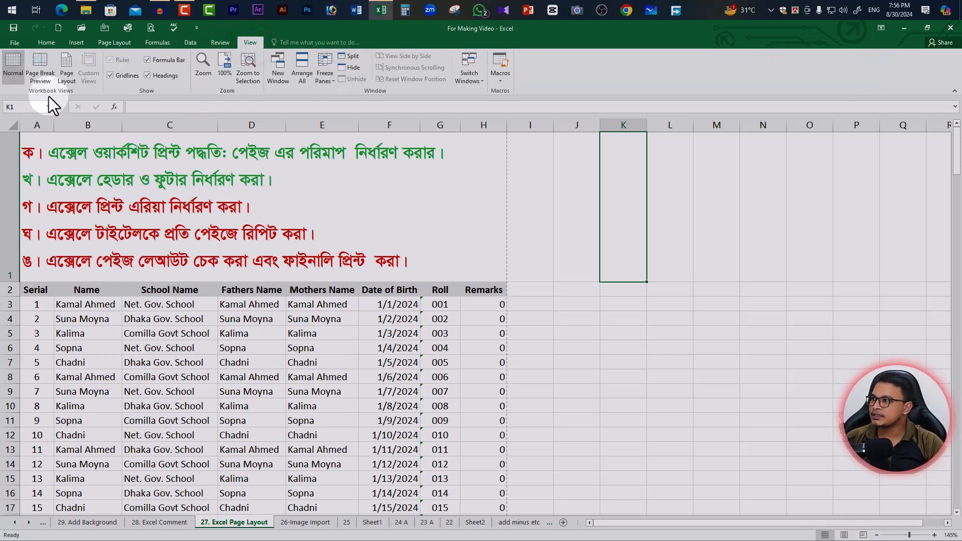
{"action": "left_click", "coordinate": [68, 68]}
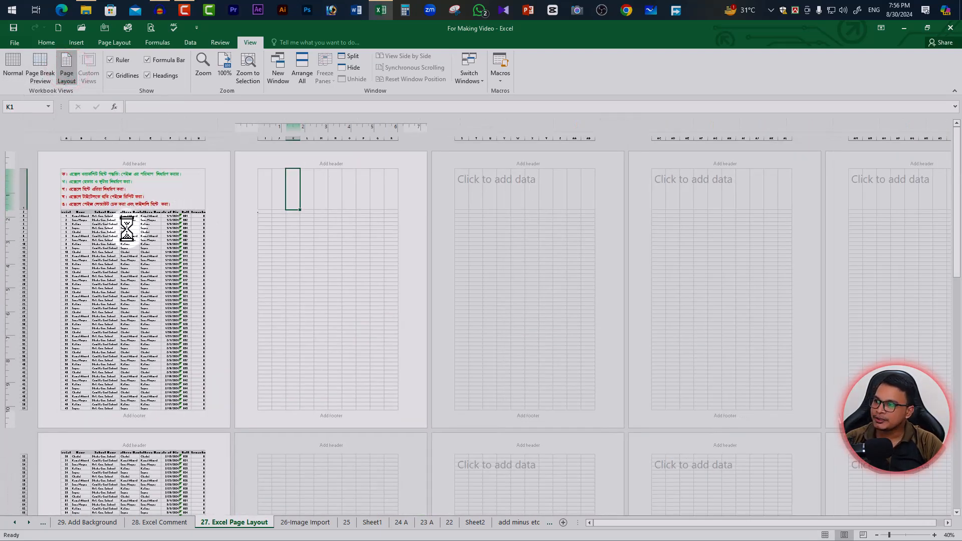
{"action": "scroll", "coordinate": [127, 229], "scroll_direction": "up", "scroll_amount": 5}
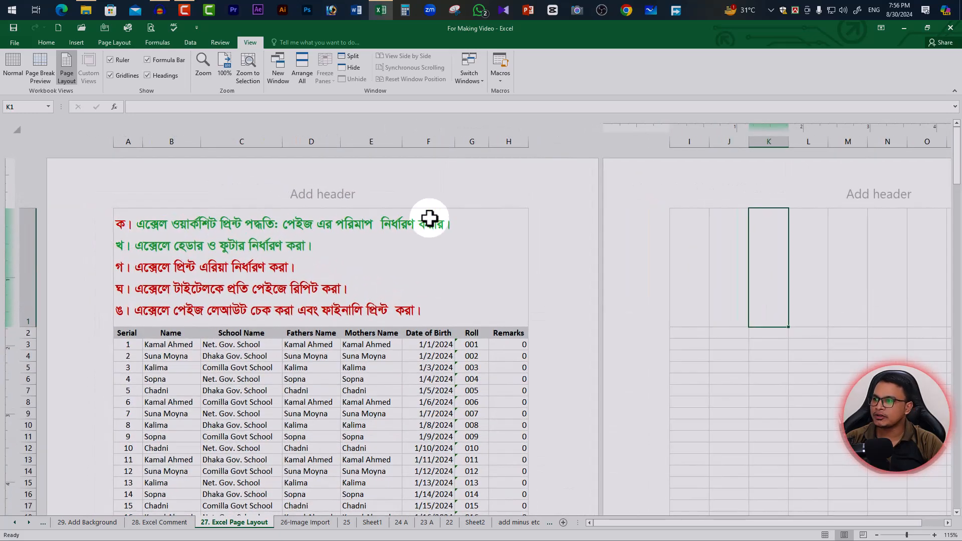
{"action": "left_click", "coordinate": [321, 193]}
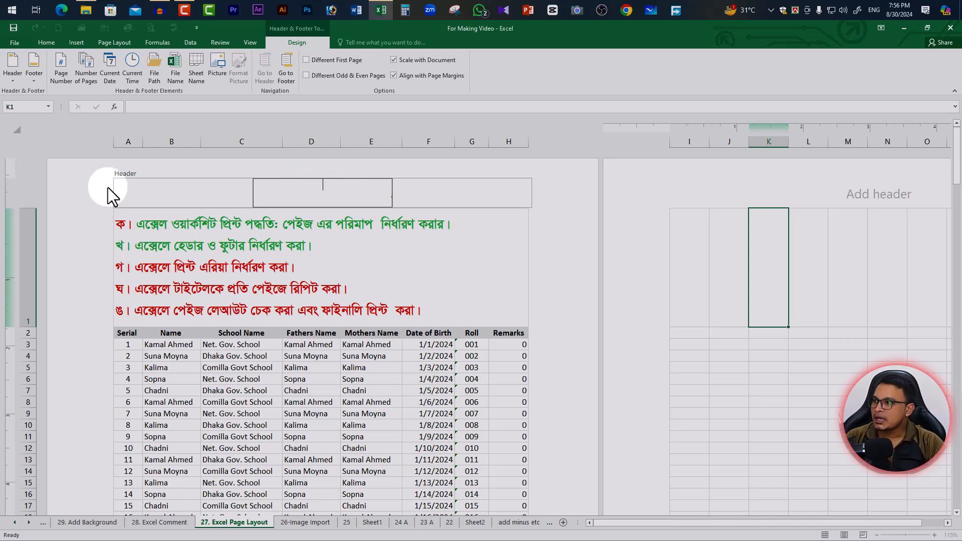
{"action": "left_click", "coordinate": [13, 79]}
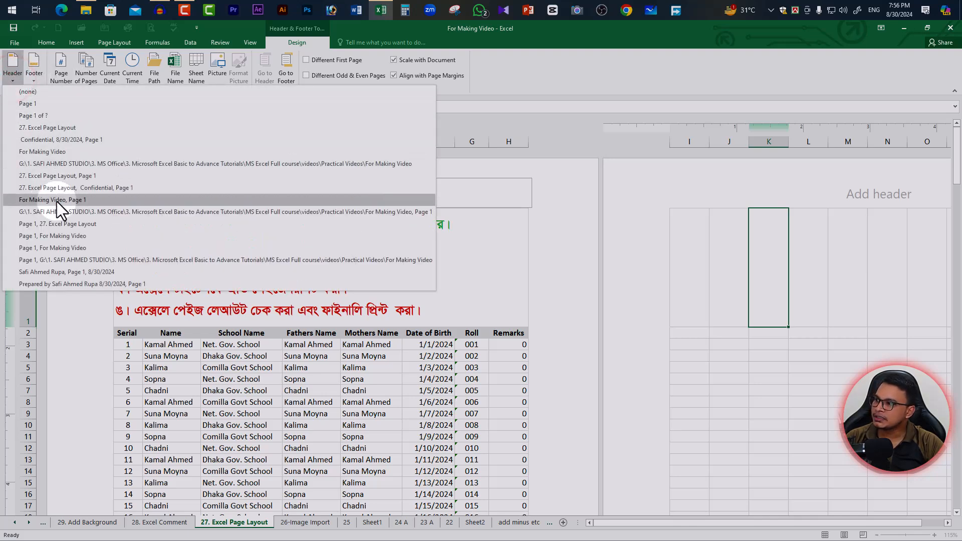
{"action": "left_click", "coordinate": [49, 115]}
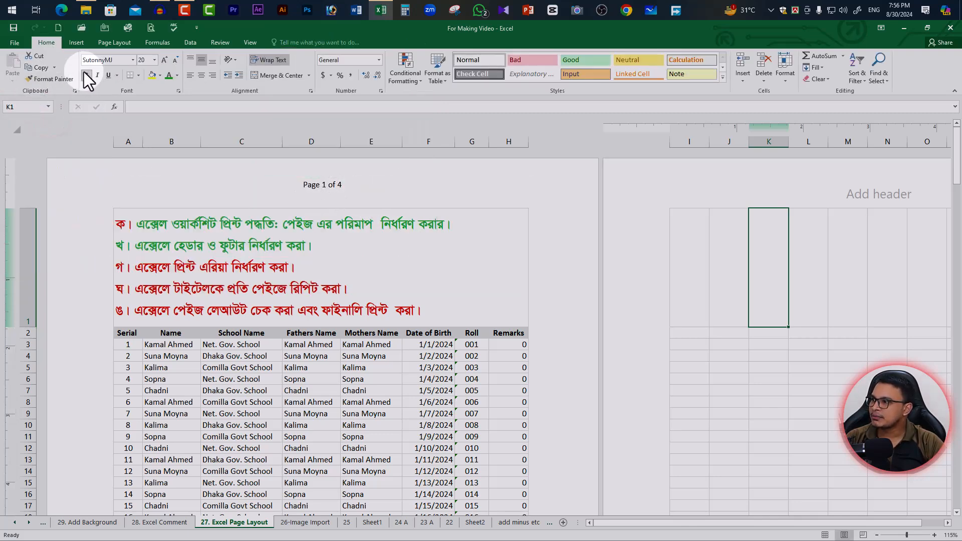
- Inspect the header's centre, right and left sections and look through the preset footers without choosing one
{"action": "left_click", "coordinate": [333, 194]}
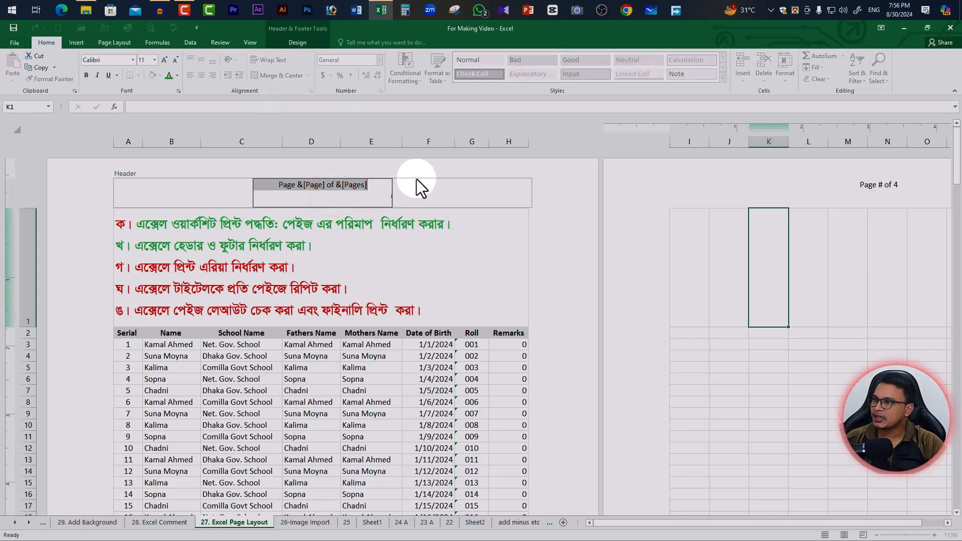
{"action": "left_click", "coordinate": [460, 196]}
{"action": "left_click", "coordinate": [160, 188]}
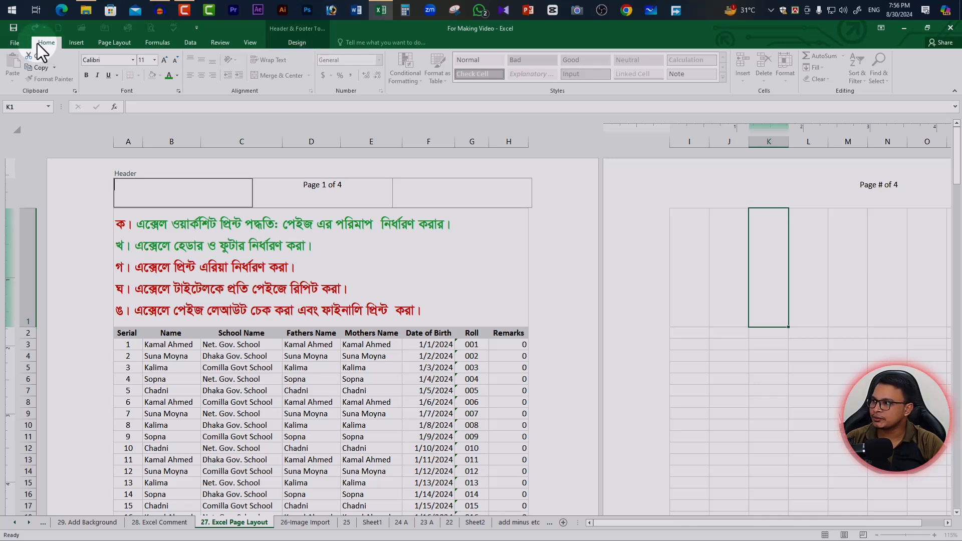
{"action": "left_click", "coordinate": [297, 43]}
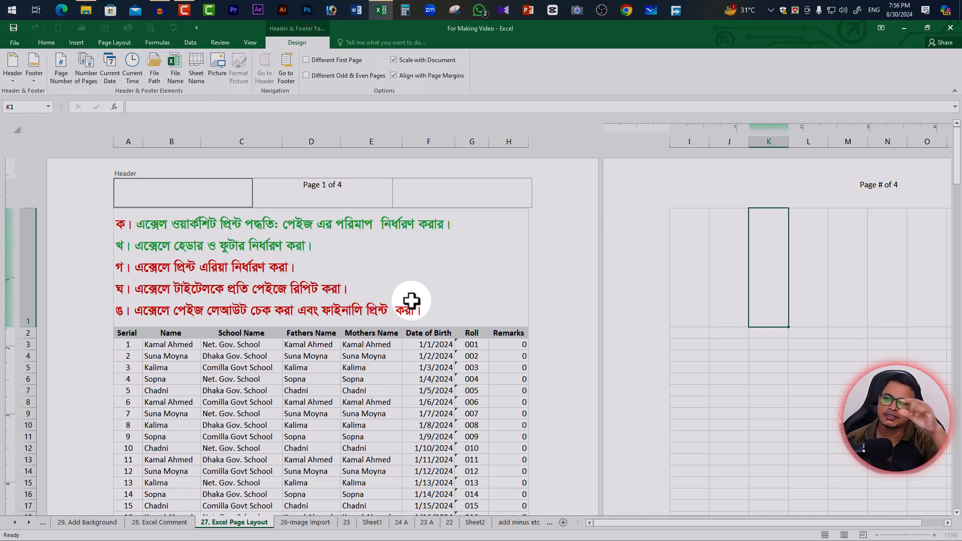
{"action": "left_click", "coordinate": [37, 78]}
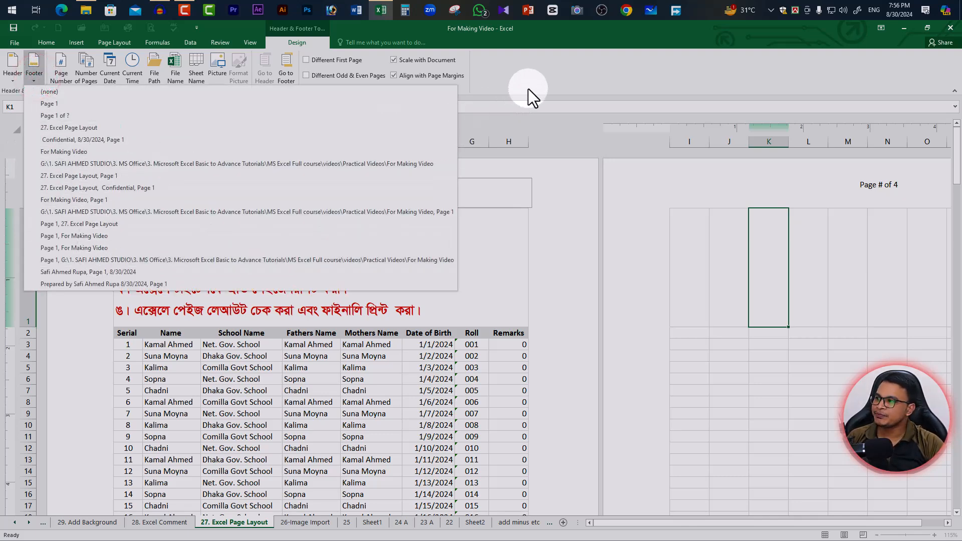
{"action": "left_click", "coordinate": [538, 77]}
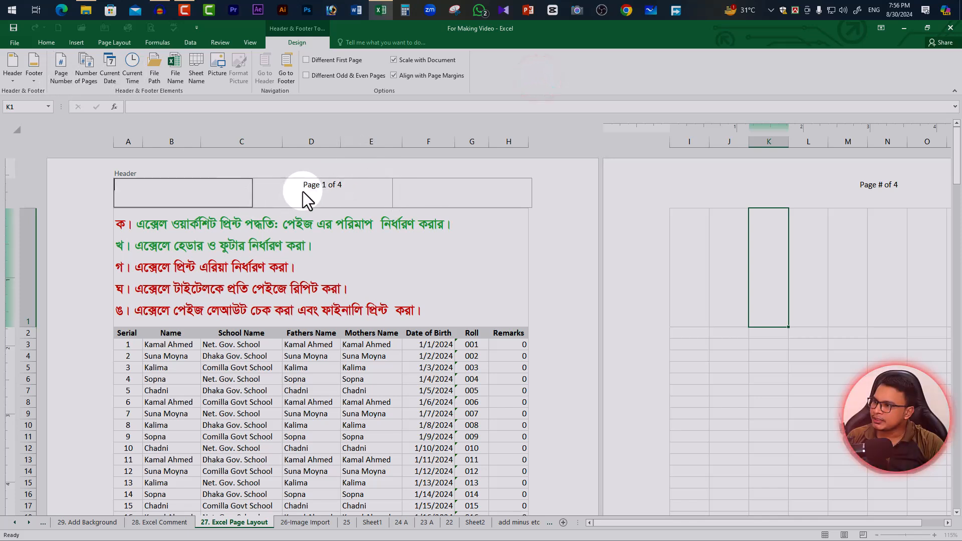
- Insert the page number in the header's left section and the number of pages in its right section
{"action": "left_click", "coordinate": [185, 189]}
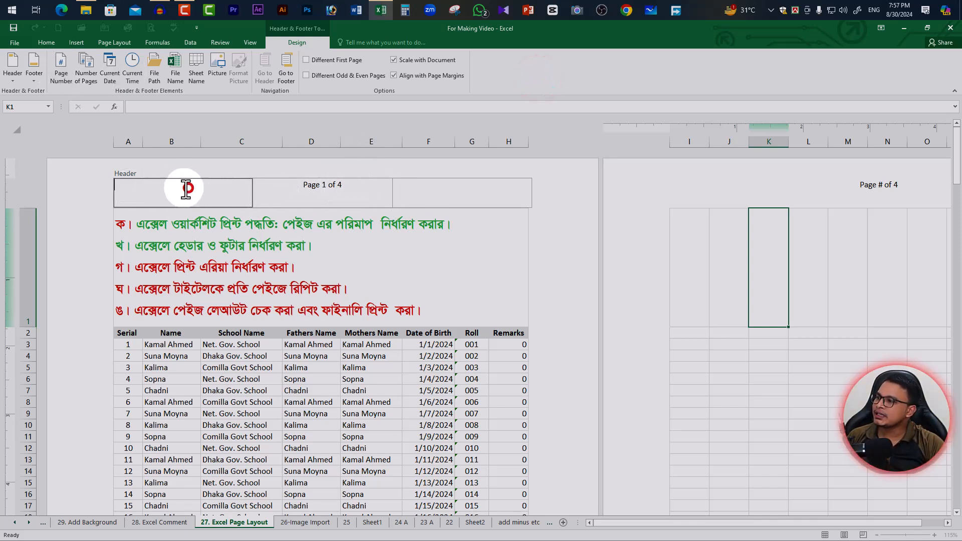
{"action": "left_click", "coordinate": [62, 71]}
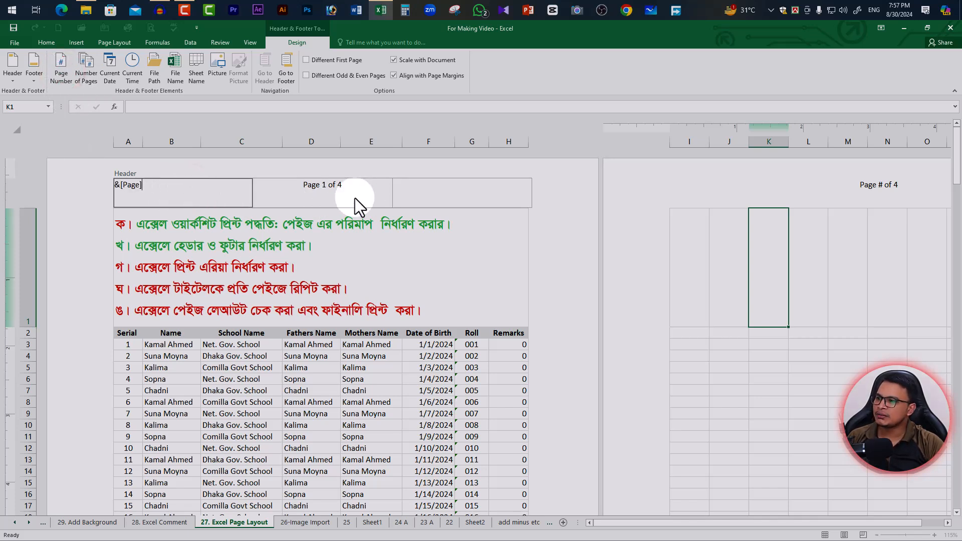
{"action": "left_click", "coordinate": [422, 189]}
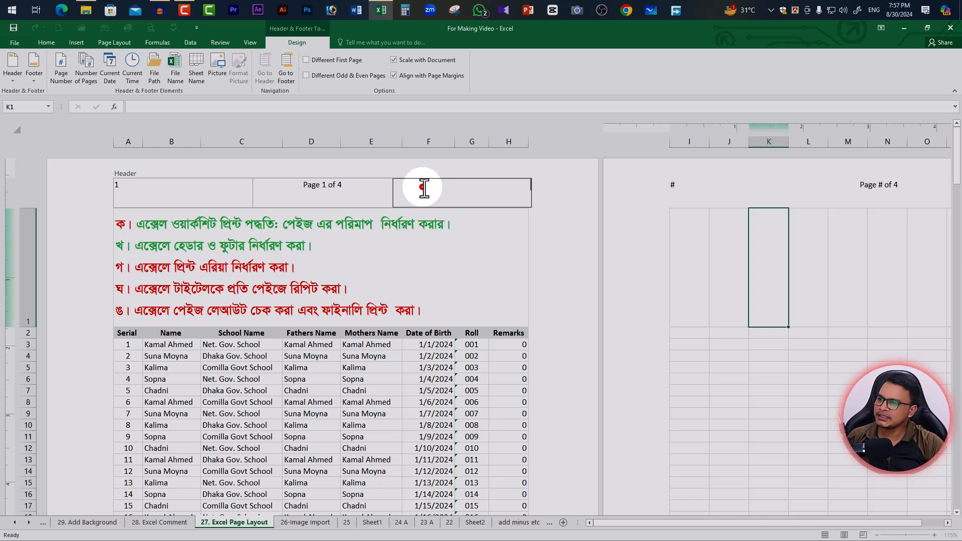
{"action": "left_click", "coordinate": [90, 76]}
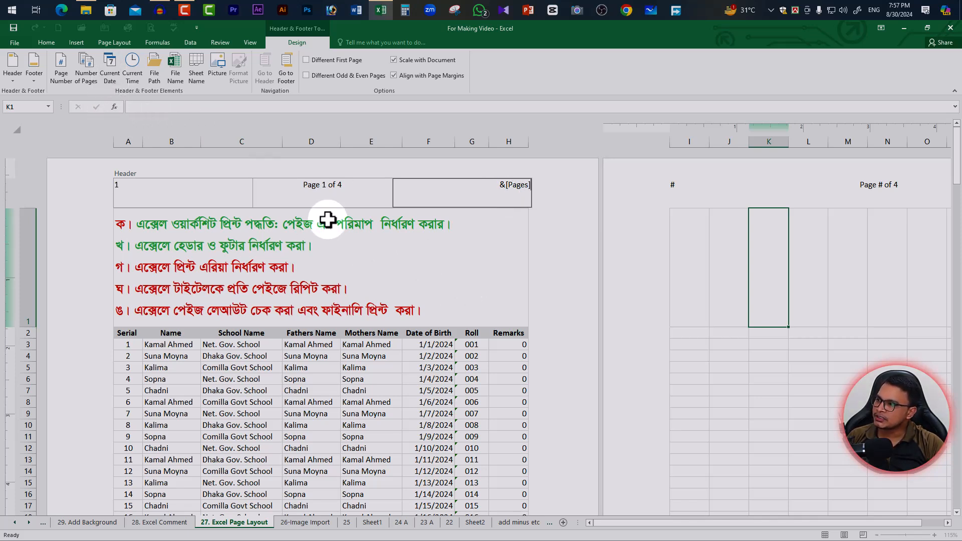
{"action": "left_click", "coordinate": [578, 230]}
- Examine how the header repeats across the pages in Page Layout view
{"action": "scroll", "coordinate": [537, 248], "scroll_direction": "down", "scroll_amount": 10}
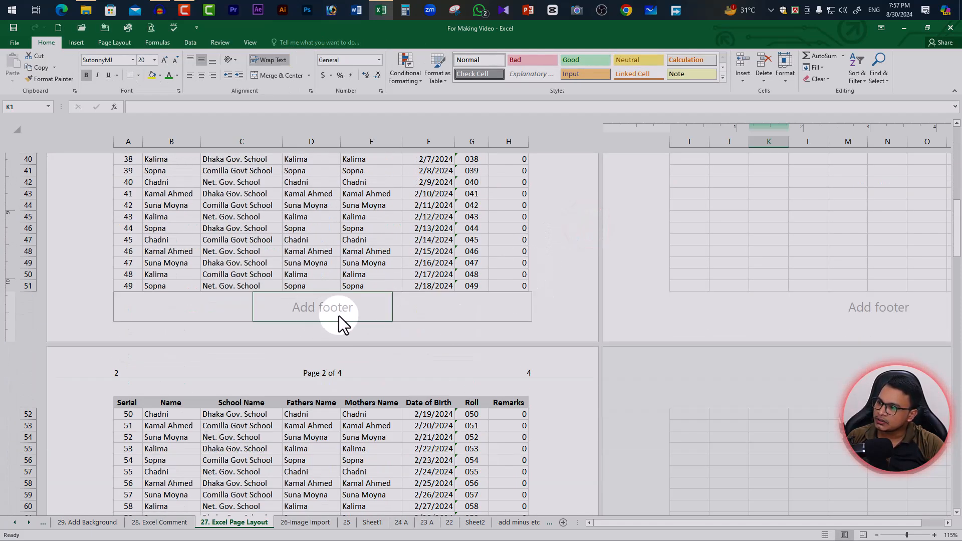
{"action": "scroll", "coordinate": [347, 302], "scroll_direction": "up", "scroll_amount": 9}
{"action": "scroll", "coordinate": [347, 302], "scroll_direction": "up", "scroll_amount": 4}
{"action": "scroll", "coordinate": [351, 301], "scroll_direction": "down", "scroll_amount": 3}
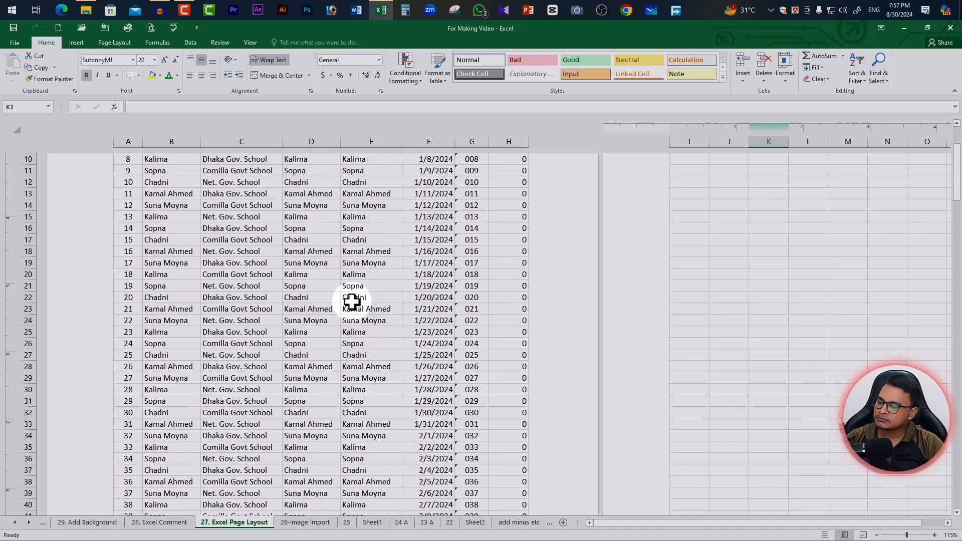
{"action": "scroll", "coordinate": [364, 299], "scroll_direction": "down", "scroll_amount": 6}
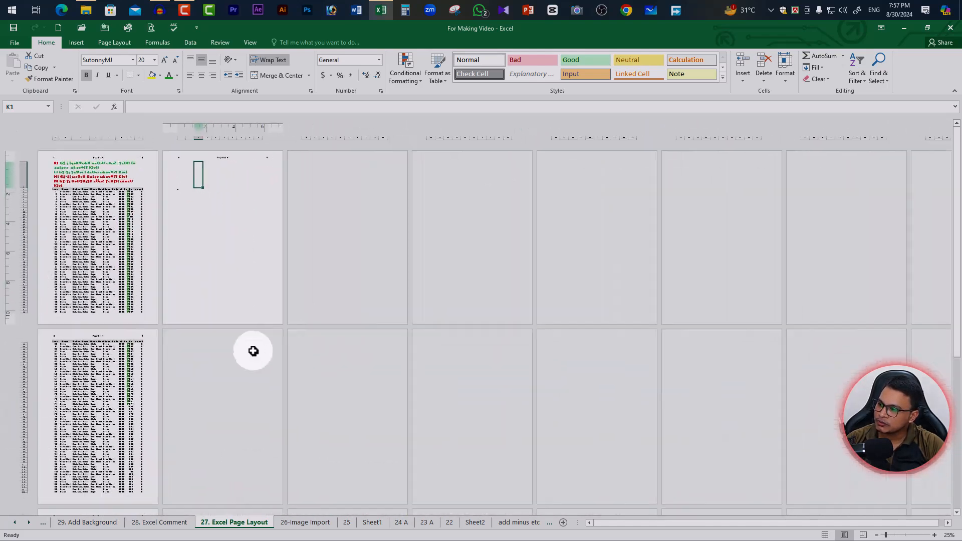
{"action": "scroll", "coordinate": [253, 350], "scroll_direction": "up", "scroll_amount": 2}
{"action": "scroll", "coordinate": [223, 356], "scroll_direction": "down", "scroll_amount": 2}
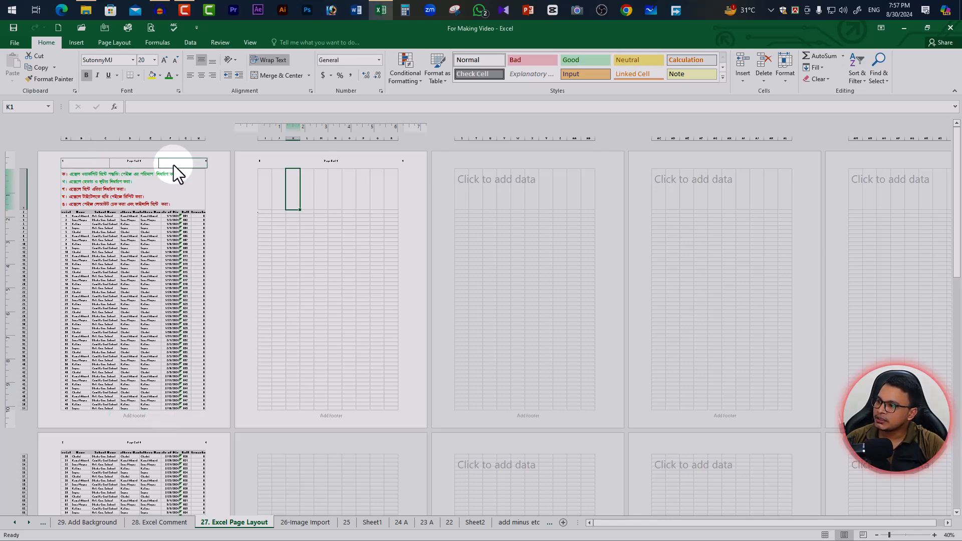
- Insert the current date in the centre section of the first page's footer
{"action": "scroll", "coordinate": [174, 389], "scroll_direction": "up", "scroll_amount": 5}
{"action": "scroll", "coordinate": [172, 386], "scroll_direction": "down", "scroll_amount": 12}
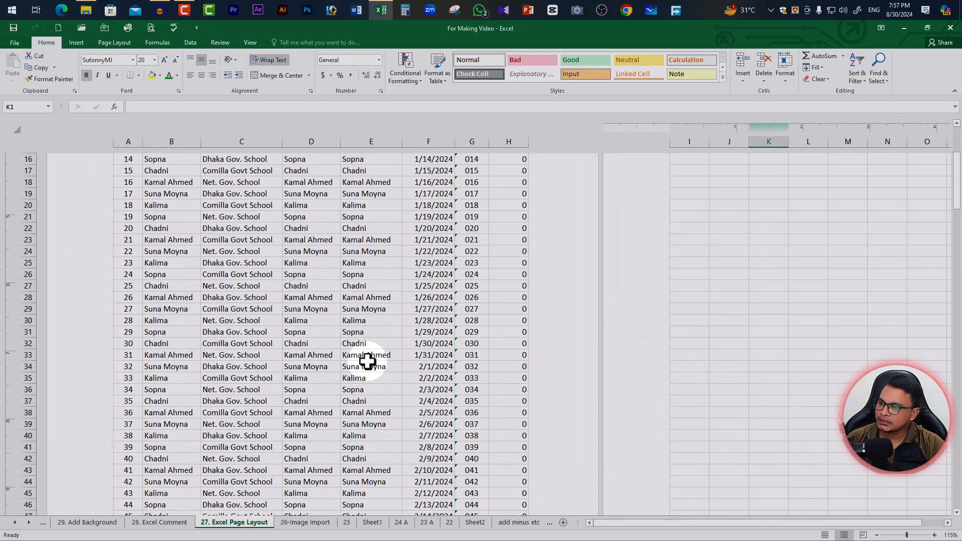
{"action": "left_click", "coordinate": [323, 313]}
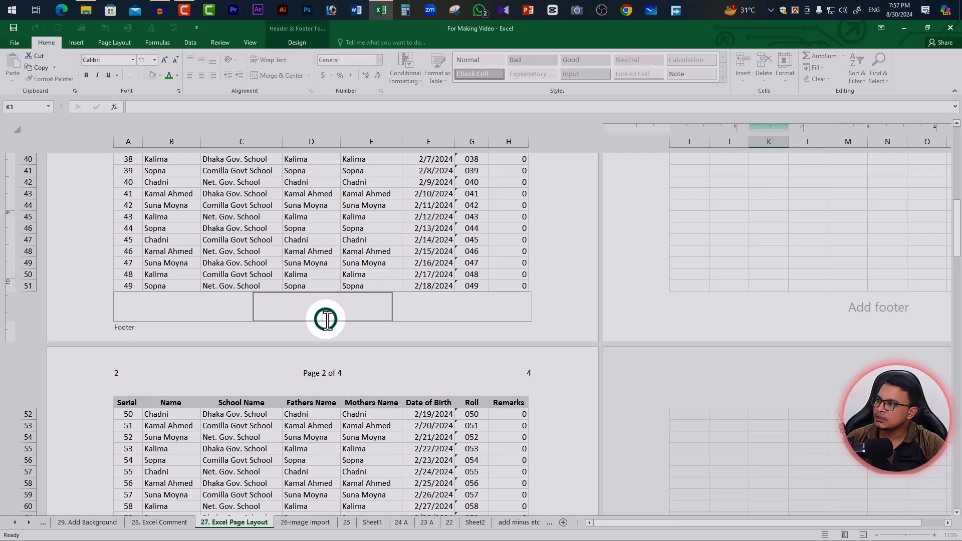
{"action": "left_click", "coordinate": [297, 43]}
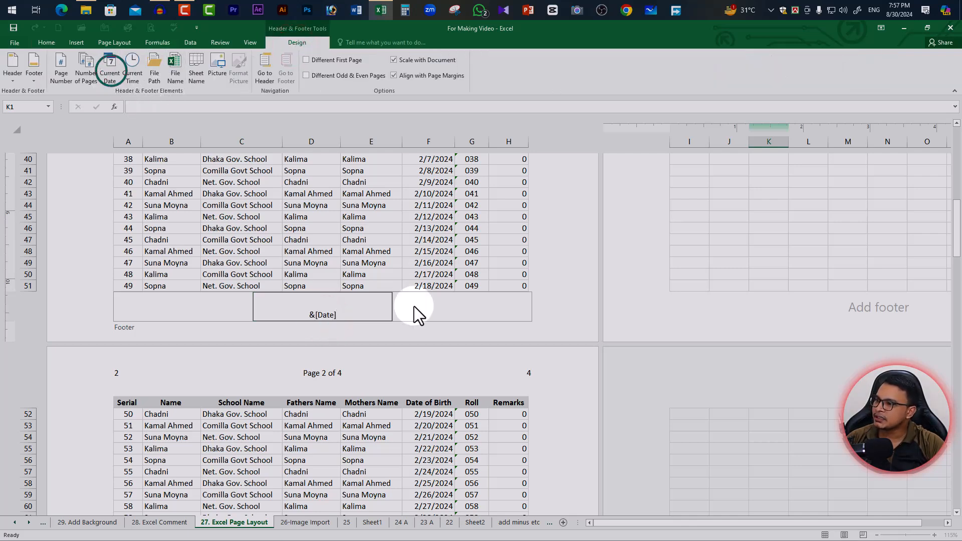
- Insert the current time in the footer's right section and the file path in its left section
{"action": "left_click", "coordinate": [448, 313]}
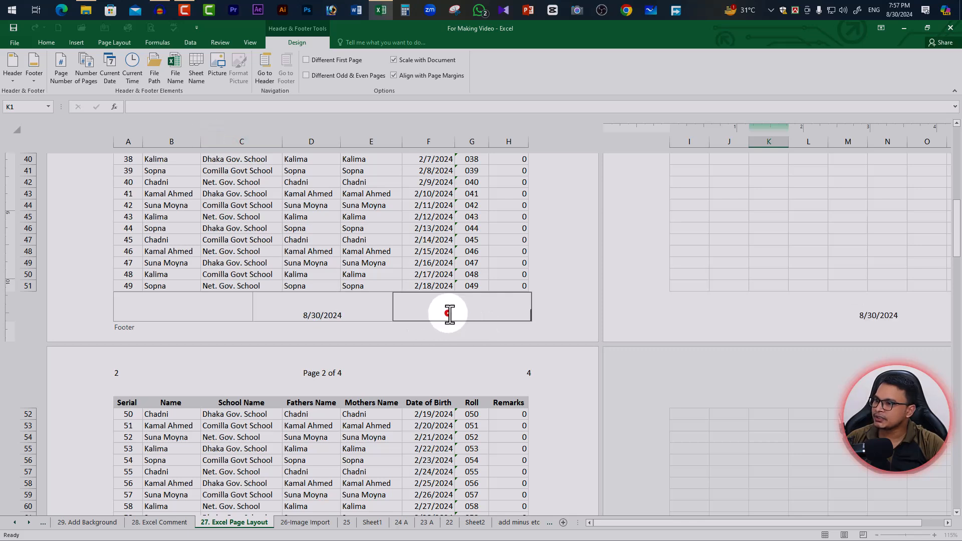
{"action": "left_click", "coordinate": [132, 70]}
{"action": "left_click", "coordinate": [221, 311]}
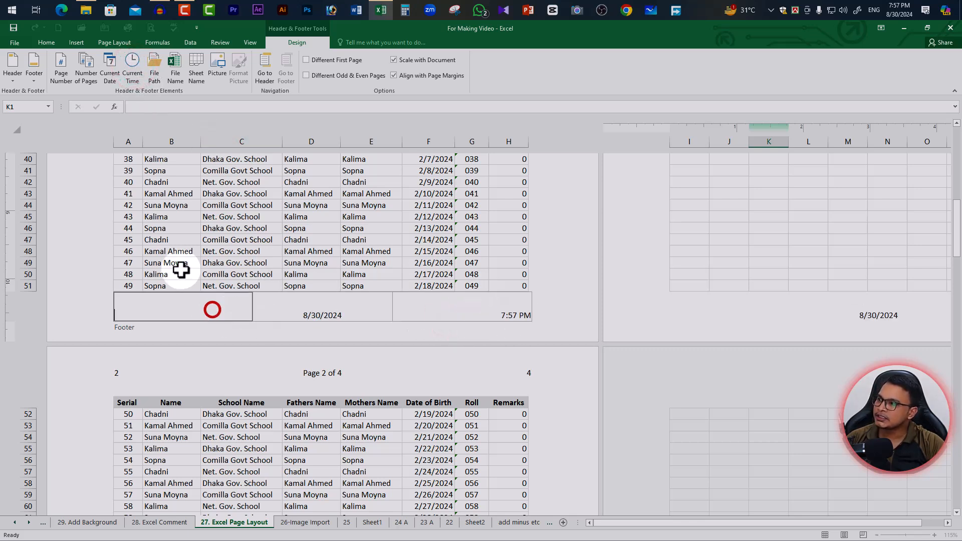
{"action": "left_click", "coordinate": [152, 68]}
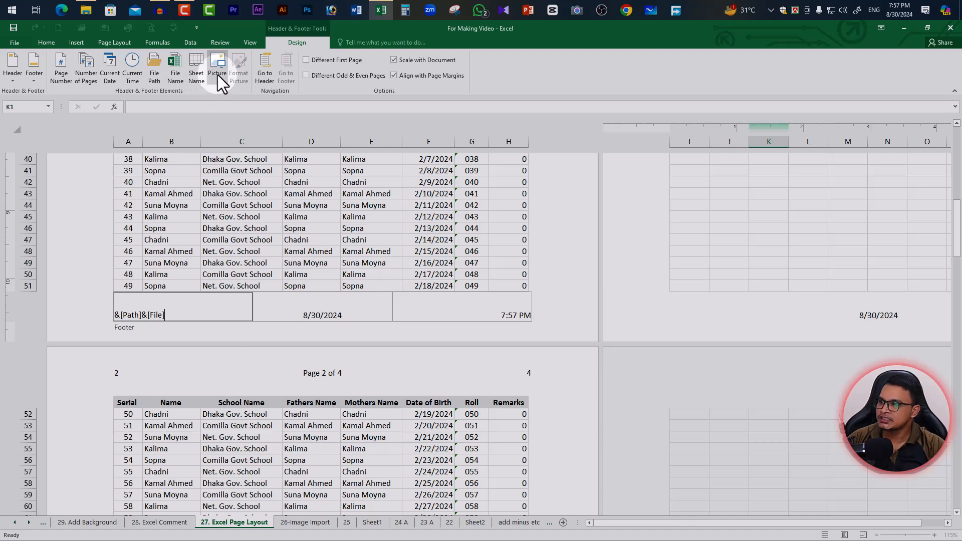
- Move between the first page's header and footer and examine how both appear in Page Layout view
{"action": "left_click", "coordinate": [268, 74]}
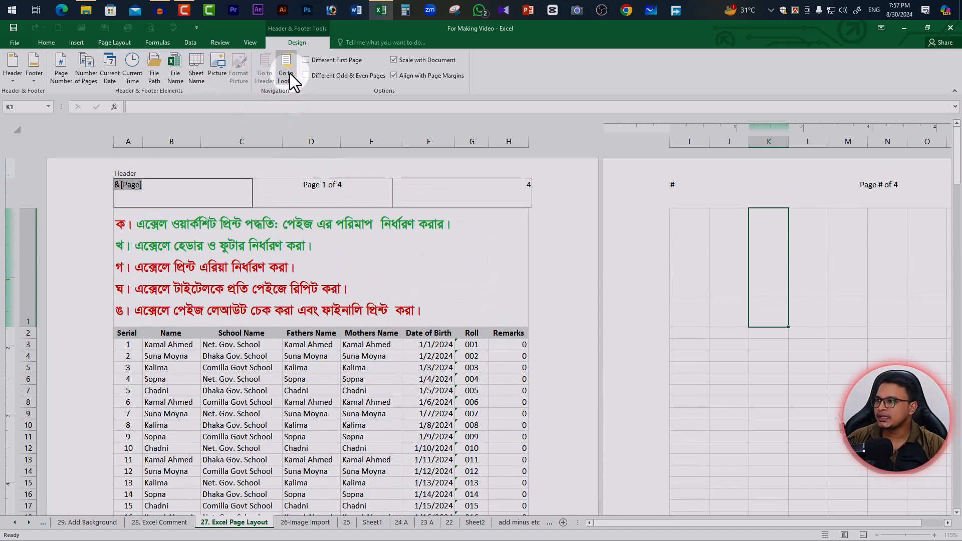
{"action": "left_click", "coordinate": [288, 68]}
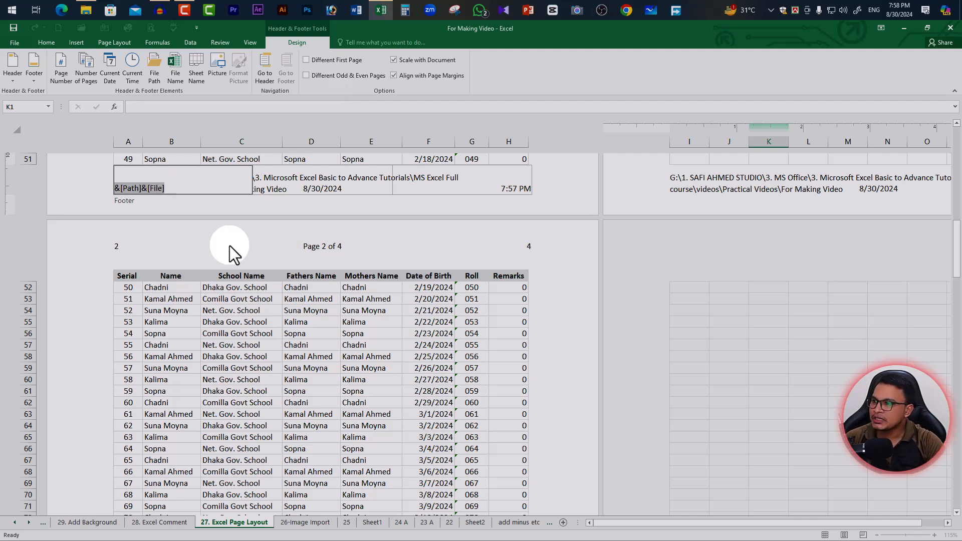
{"action": "left_click", "coordinate": [558, 185]}
{"action": "scroll", "coordinate": [530, 239], "scroll_direction": "up", "scroll_amount": 14}
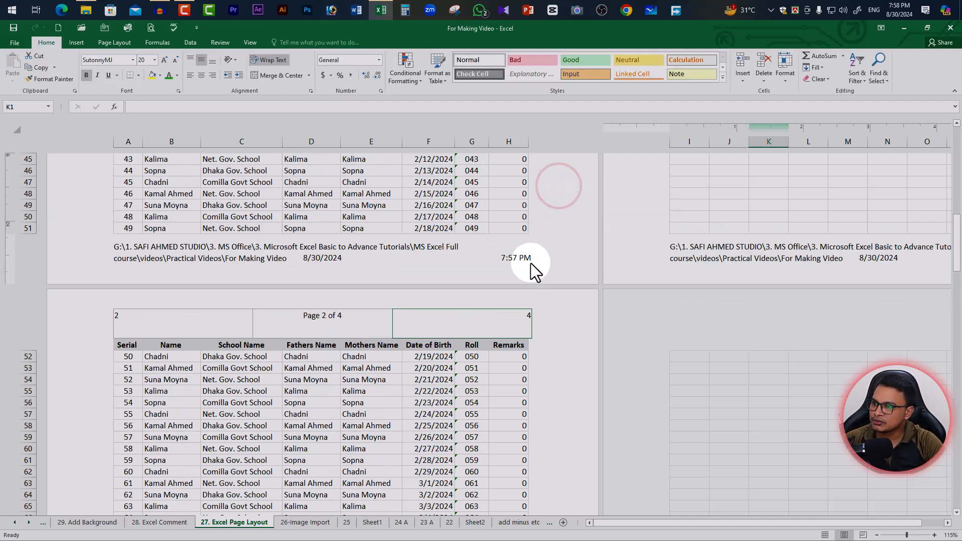
{"action": "scroll", "coordinate": [551, 234], "scroll_direction": "up", "scroll_amount": 3}
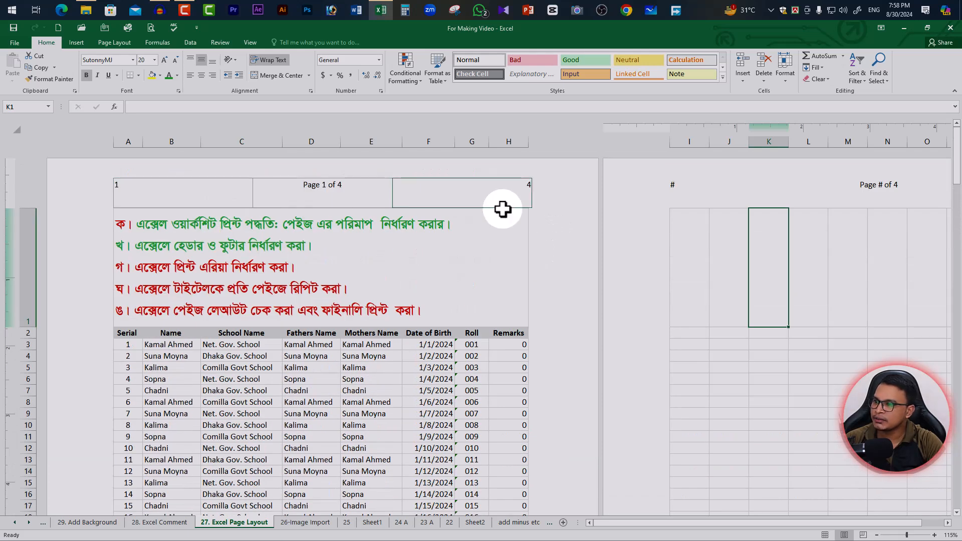
{"action": "left_click", "coordinate": [591, 280]}
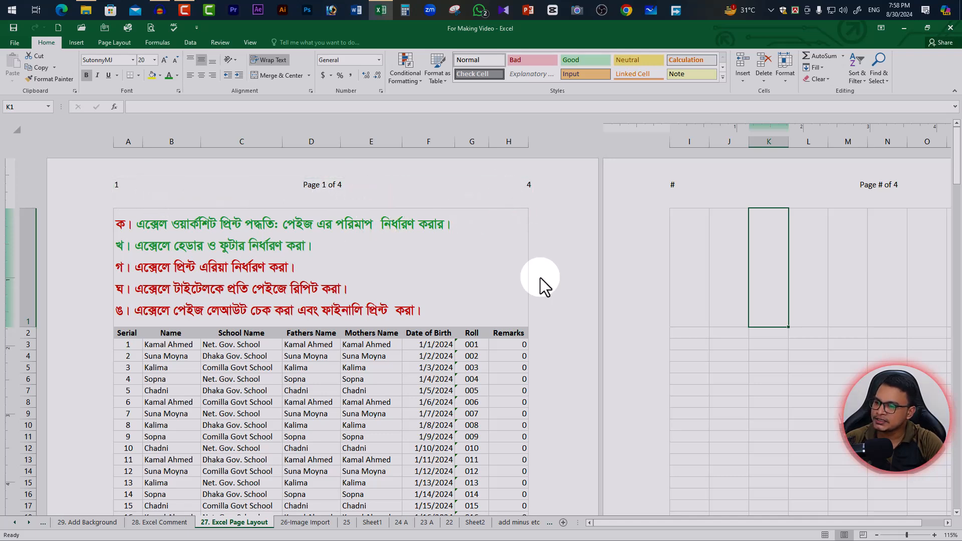
{"action": "scroll", "coordinate": [551, 264], "scroll_direction": "down", "scroll_amount": 15}
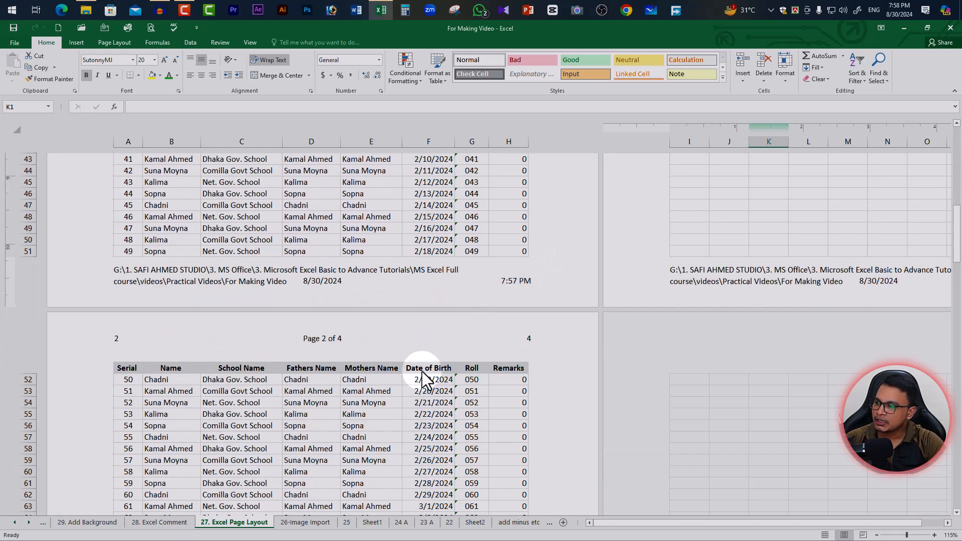
{"action": "scroll", "coordinate": [423, 365], "scroll_direction": "up", "scroll_amount": 3}
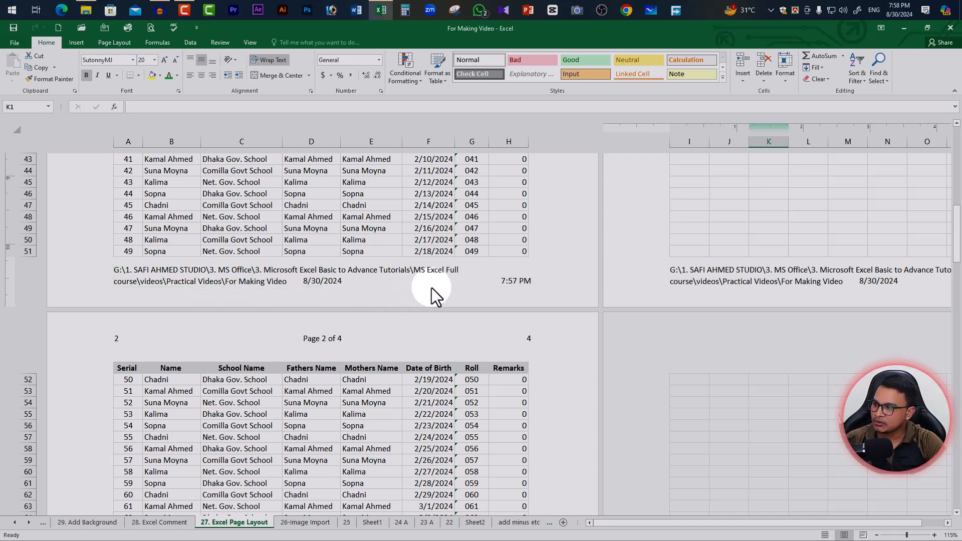
- Reduce the font size of the file path in the footer's left section
{"action": "left_click", "coordinate": [213, 278]}
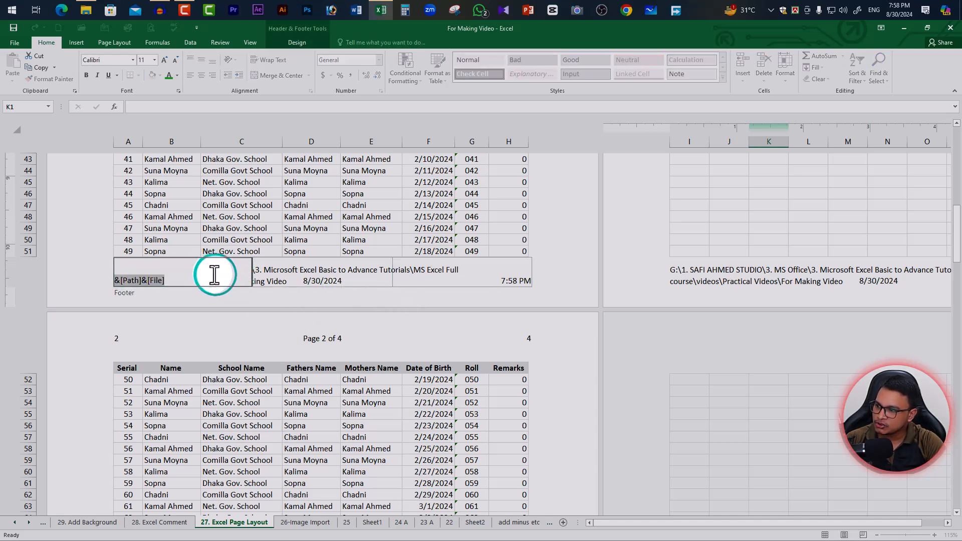
{"action": "left_click", "coordinate": [371, 311]}
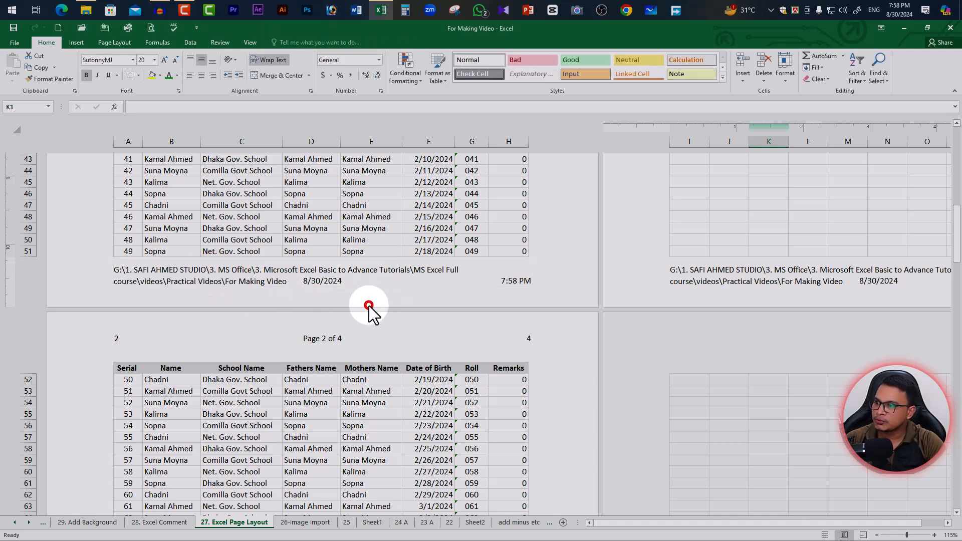
{"action": "left_click", "coordinate": [363, 278]}
{"action": "left_click", "coordinate": [471, 279]}
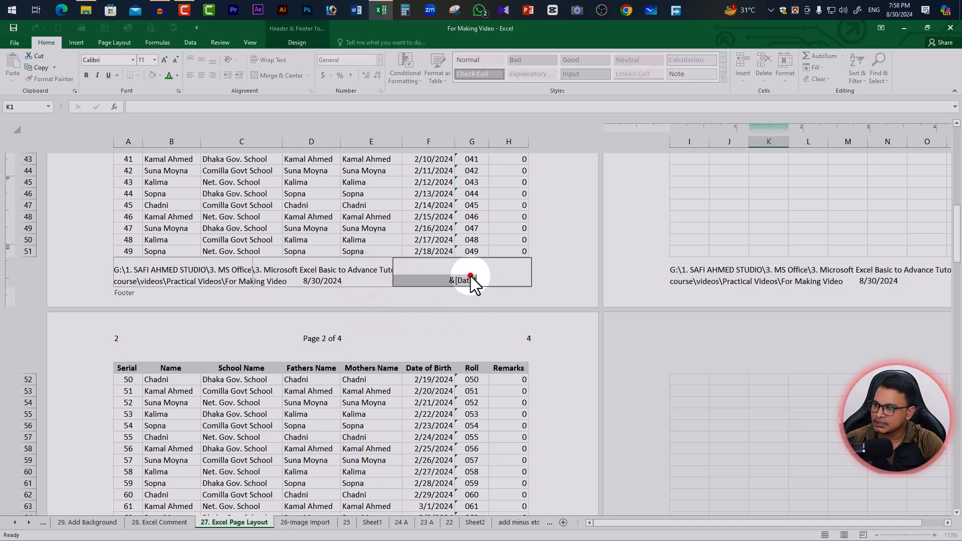
{"action": "left_click", "coordinate": [561, 269]}
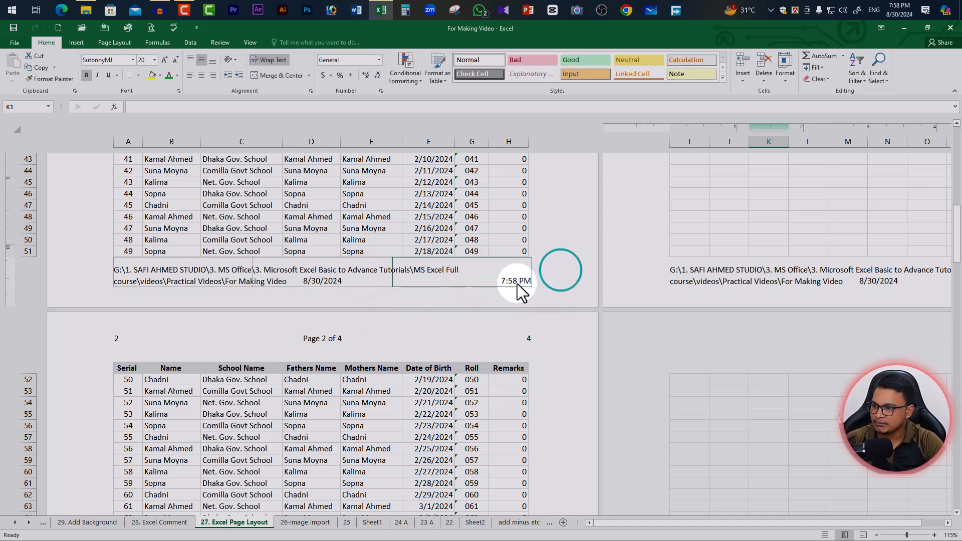
{"action": "left_click", "coordinate": [286, 281]}
{"action": "left_click", "coordinate": [218, 276]}
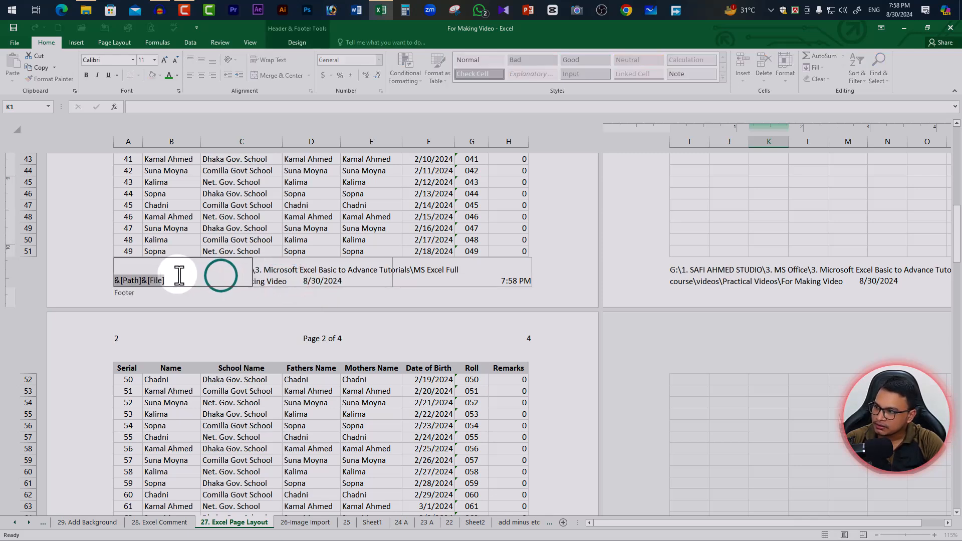
{"action": "left_click", "coordinate": [175, 60]}
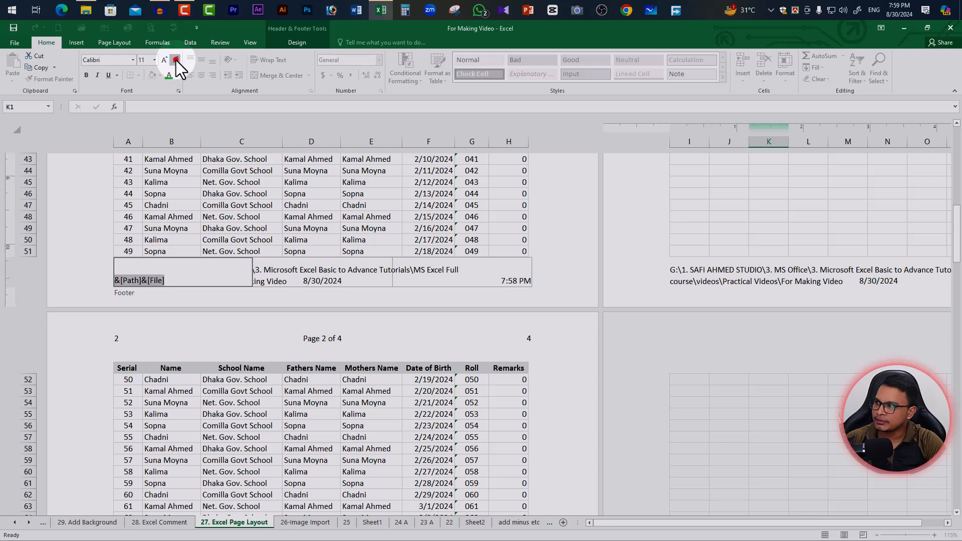
{"action": "left_click", "coordinate": [296, 251]}
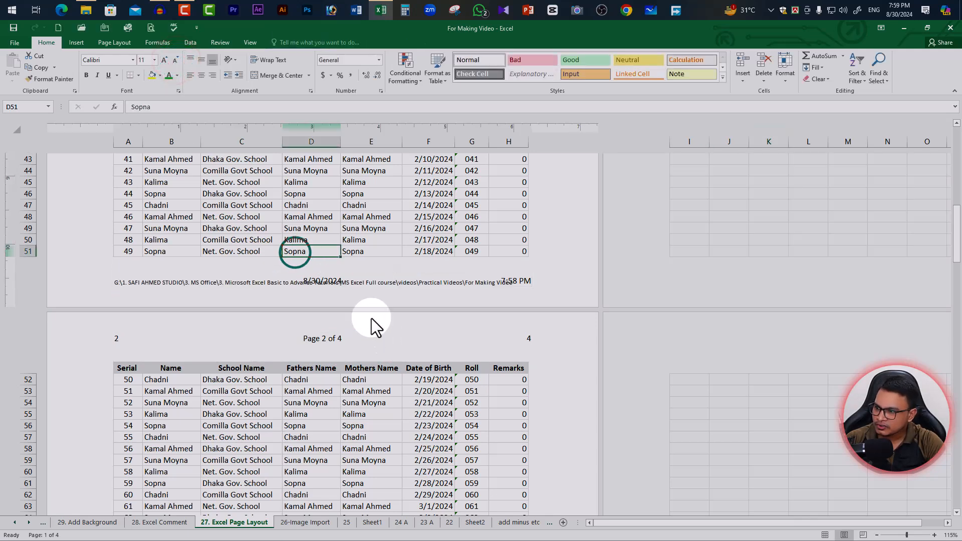
{"action": "left_click_drag", "start_coordinate": [443, 228], "coordinate": [447, 217]}
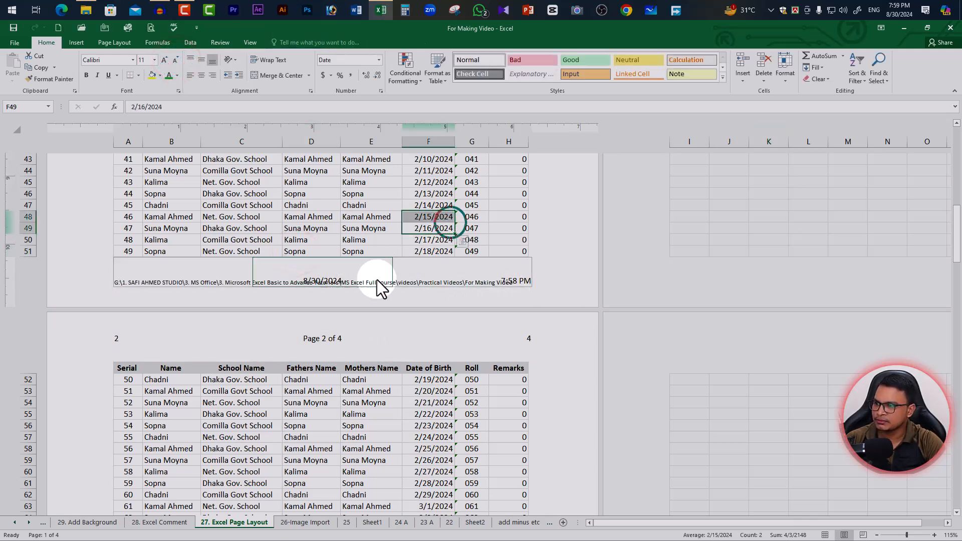
- Return to Normal view and colour the third line of the topic list in cell A1 green
{"action": "scroll", "coordinate": [465, 280], "scroll_direction": "up", "scroll_amount": 15}
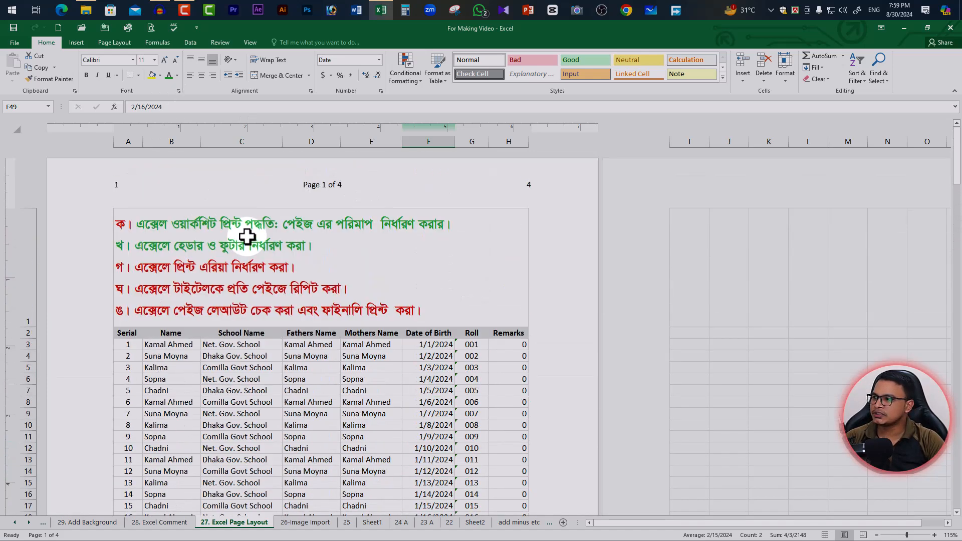
{"action": "left_click", "coordinate": [825, 534]}
{"action": "scroll", "coordinate": [353, 302], "scroll_direction": "up", "scroll_amount": 8}
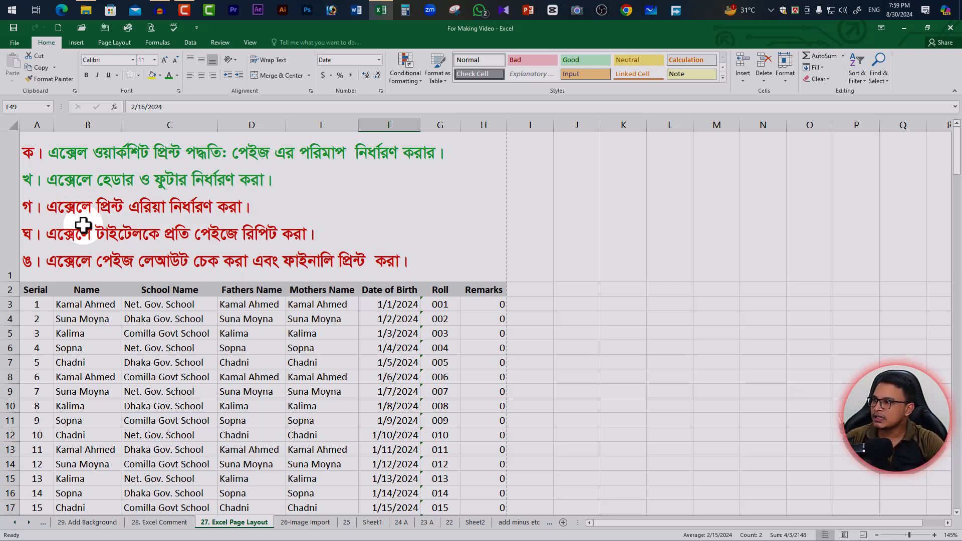
{"action": "left_click", "coordinate": [211, 211]}
{"action": "double_click", "coordinate": [213, 210]}
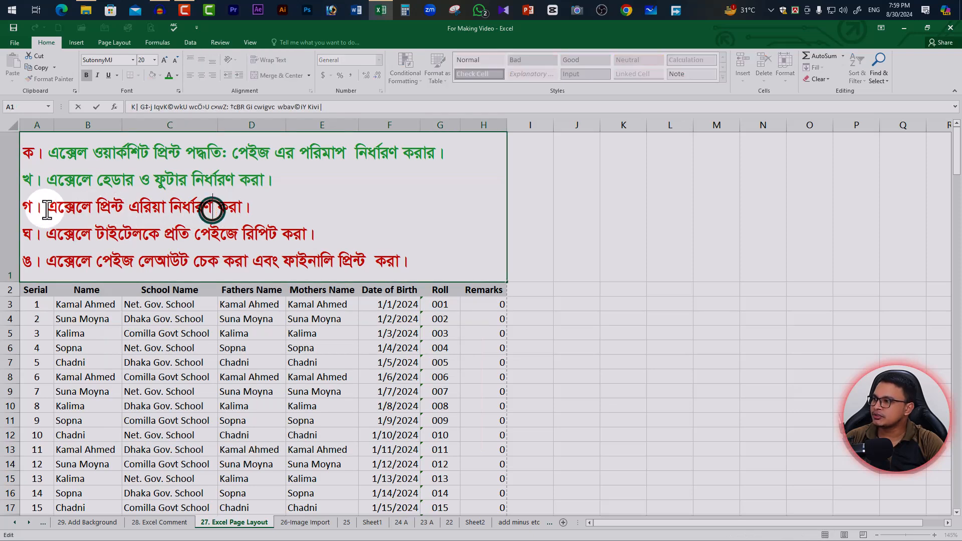
{"action": "left_click_drag", "start_coordinate": [23, 207], "coordinate": [266, 208]}
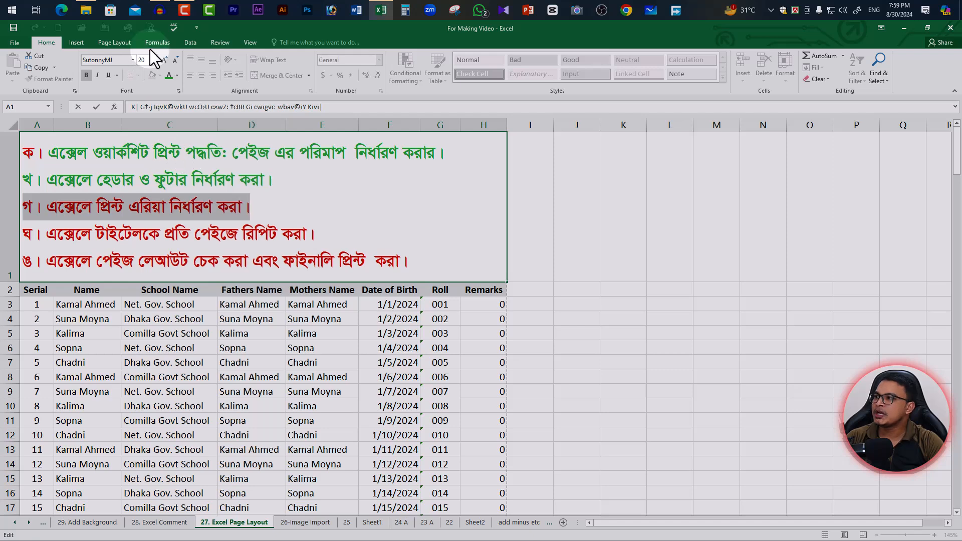
{"action": "left_click", "coordinate": [169, 78]}
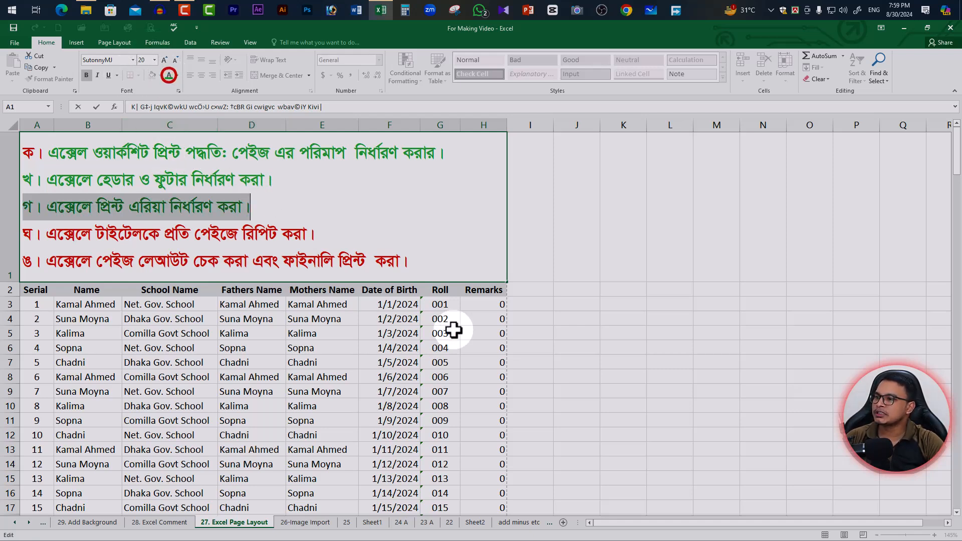
{"action": "left_click", "coordinate": [557, 221]}
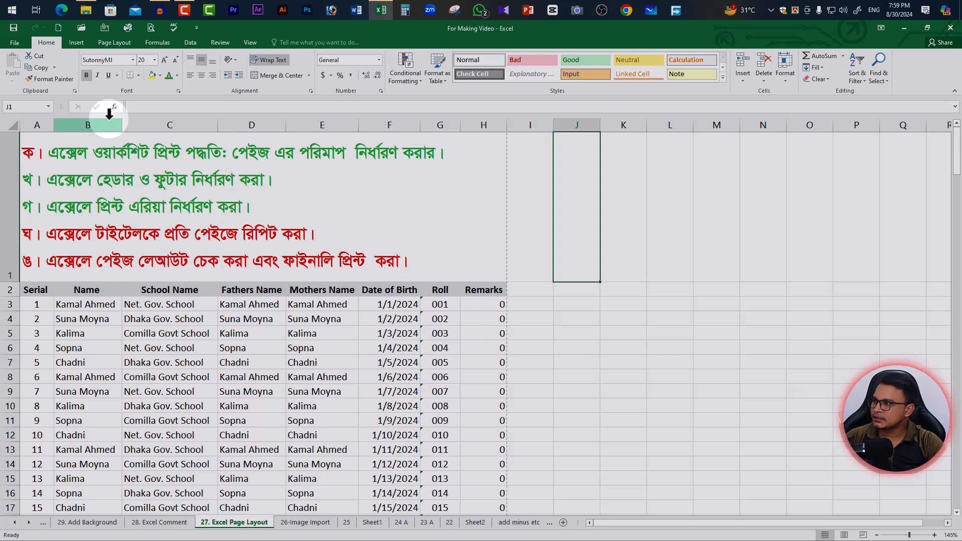
- Set the single cell J1 as the print area and accept the single-cell selection
{"action": "left_click", "coordinate": [76, 42]}
{"action": "left_click", "coordinate": [111, 41]}
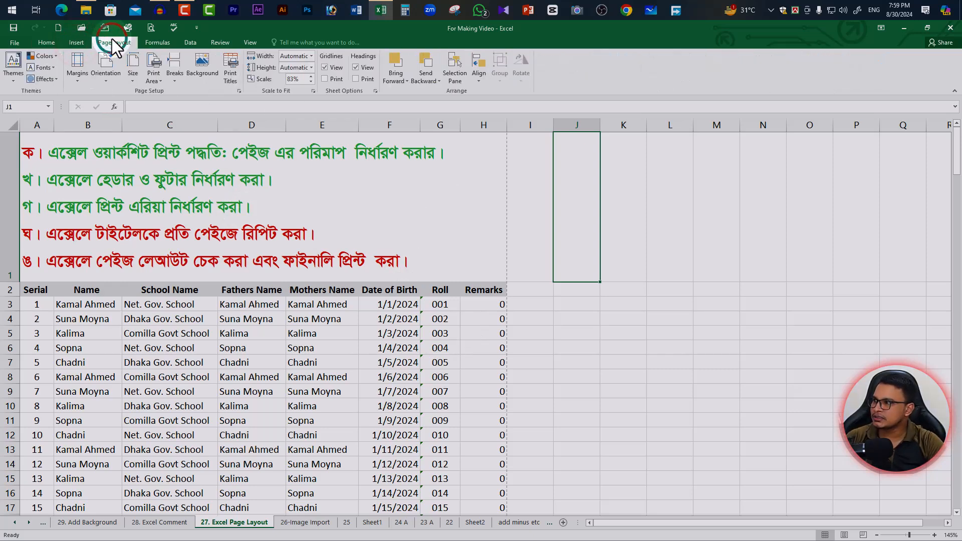
{"action": "left_click", "coordinate": [162, 85]}
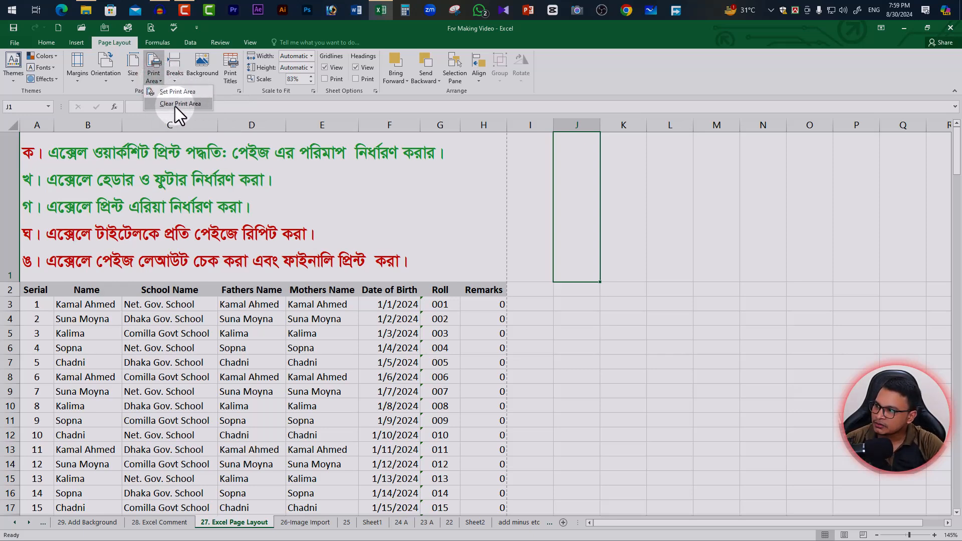
{"action": "left_click", "coordinate": [181, 92]}
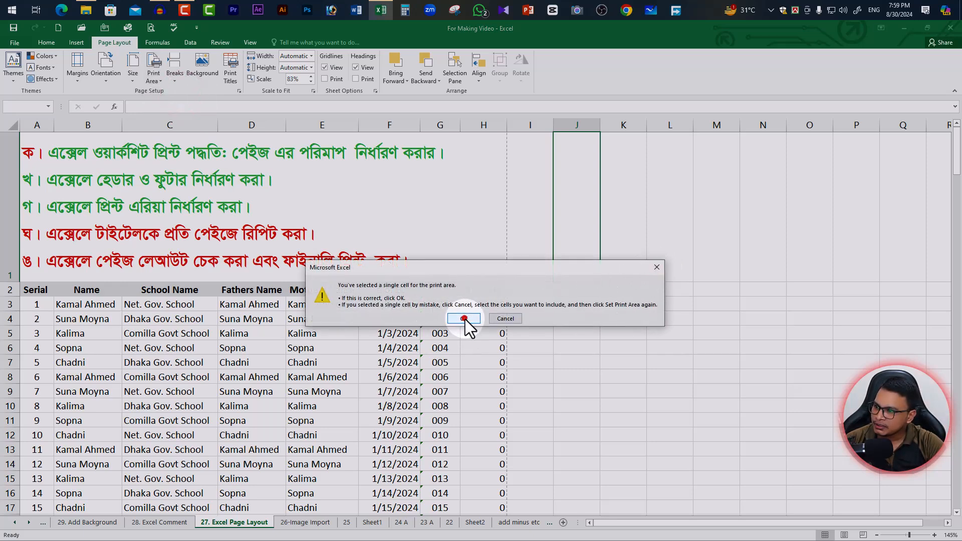
{"action": "left_click", "coordinate": [464, 319]}
- Set the print area to A1:H101, covering the topic list and the student rows through serial 99
{"action": "left_click_drag", "start_coordinate": [31, 151], "coordinate": [376, 448]}
{"action": "left_click", "coordinate": [154, 69]}
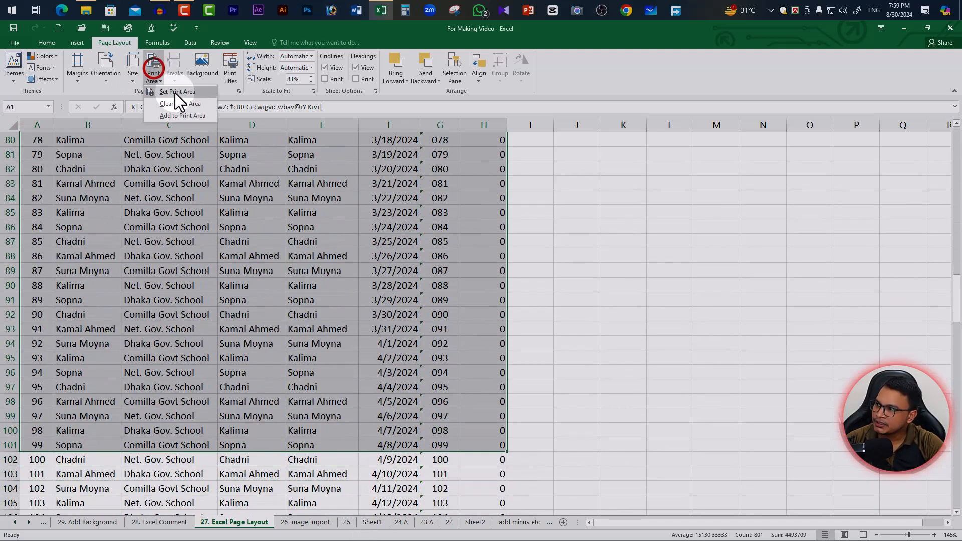
{"action": "left_click", "coordinate": [190, 93]}
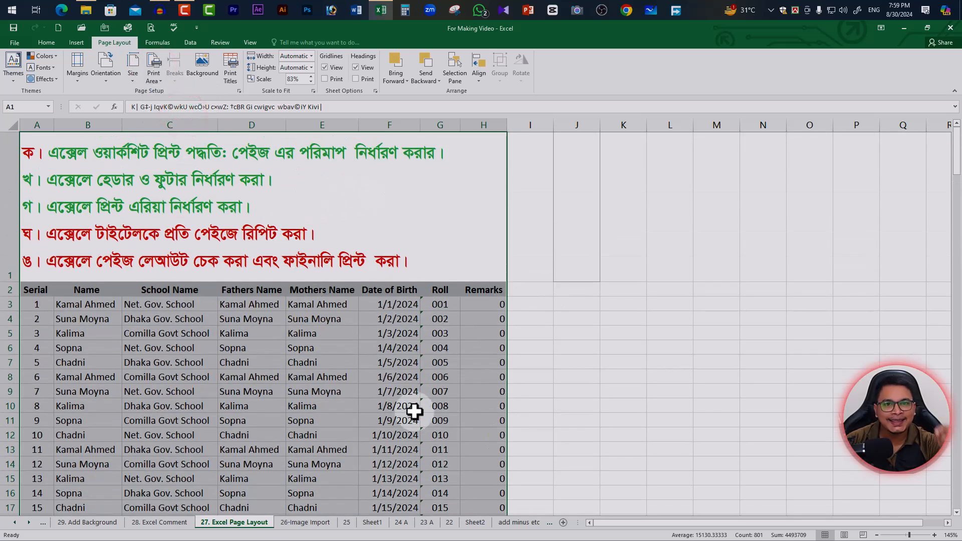
- Clear the worksheet's print area and deselect the student list
{"action": "left_click", "coordinate": [154, 70]}
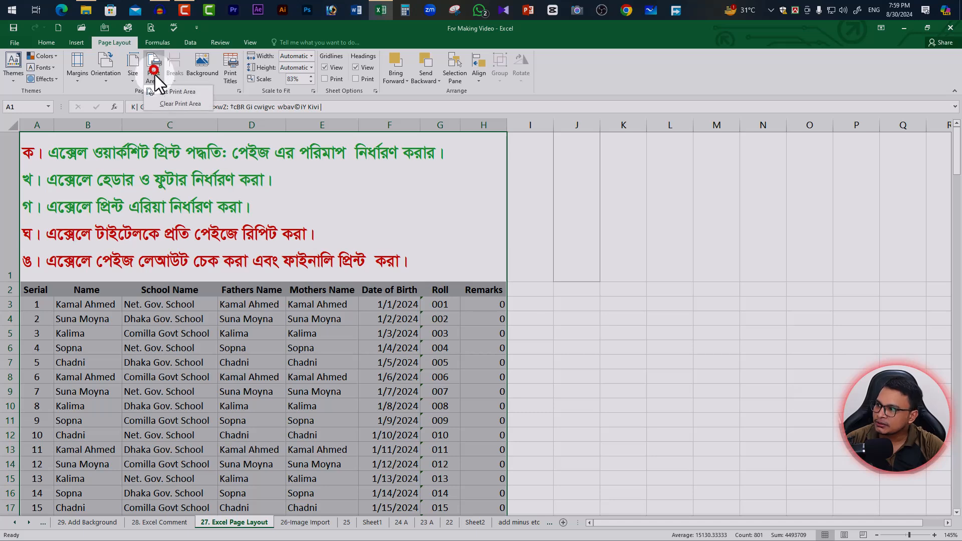
{"action": "left_click", "coordinate": [185, 103]}
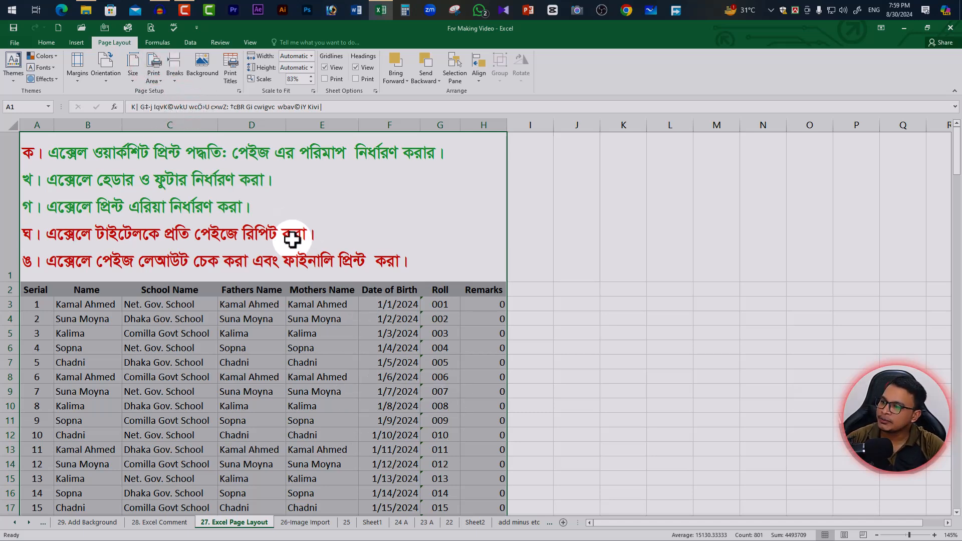
{"action": "left_click", "coordinate": [401, 347]}
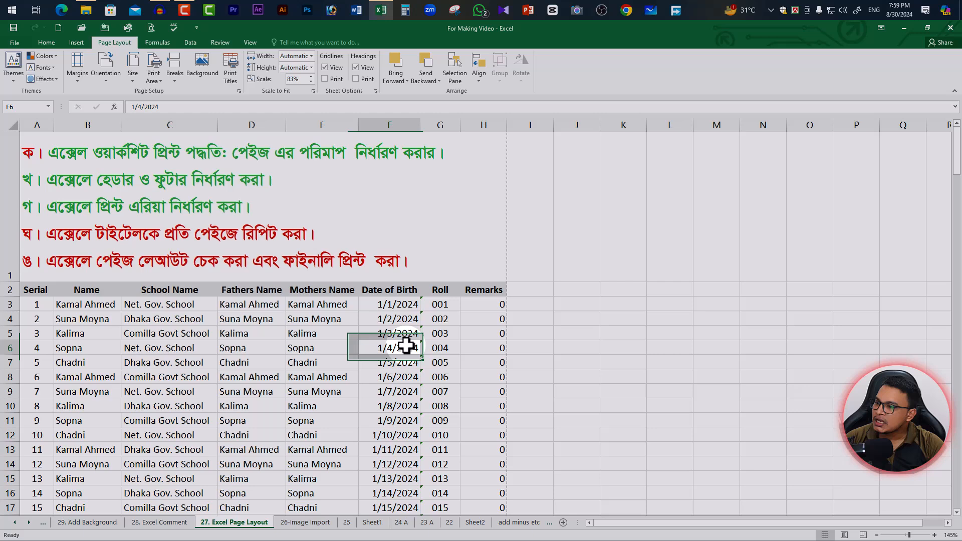
- Switch the worksheet to Page Break Preview and inspect where the first page ends
{"action": "left_click", "coordinate": [252, 42]}
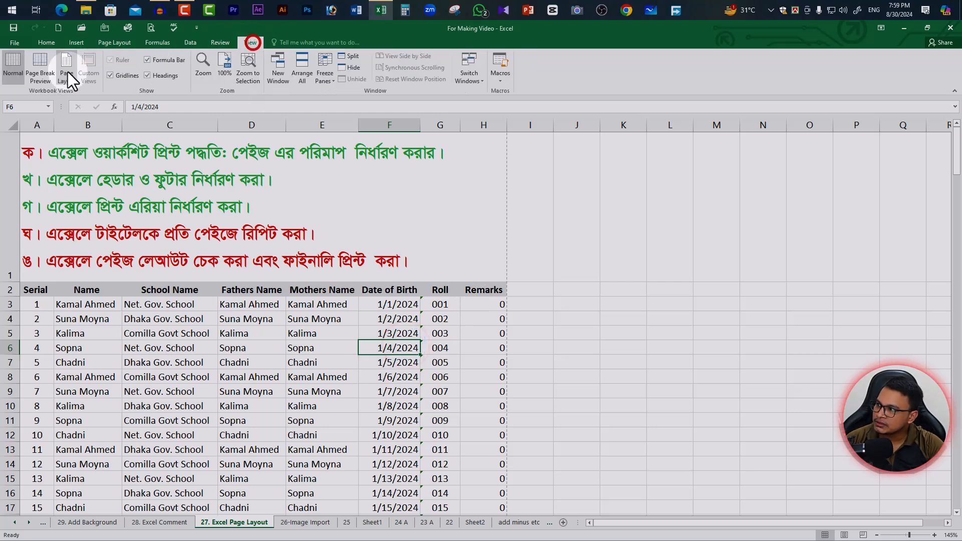
{"action": "left_click", "coordinate": [44, 70]}
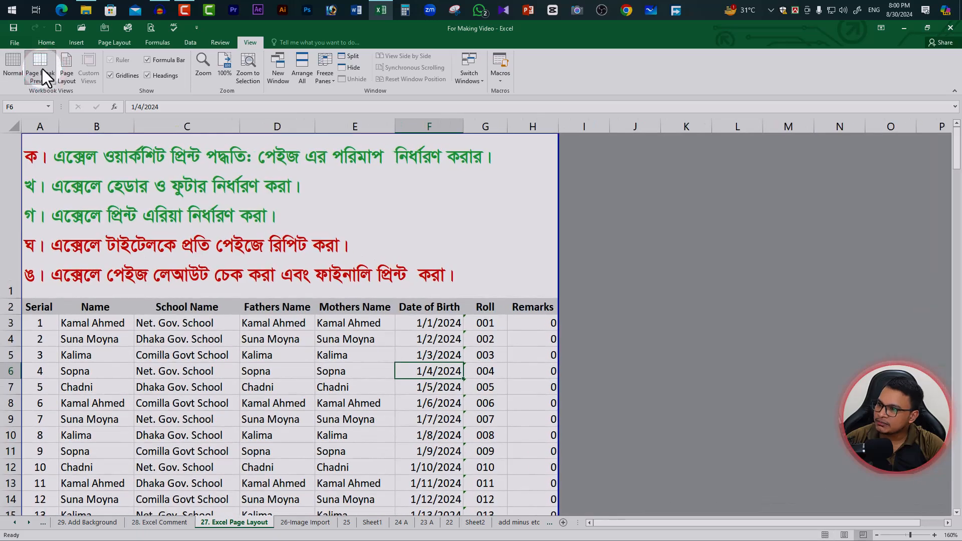
{"action": "scroll", "coordinate": [486, 286], "scroll_direction": "down", "scroll_amount": 4}
{"action": "scroll", "coordinate": [486, 287], "scroll_direction": "up", "scroll_amount": 1, "text": "ctrl"}
{"action": "scroll", "coordinate": [481, 300], "scroll_direction": "down", "scroll_amount": 9}
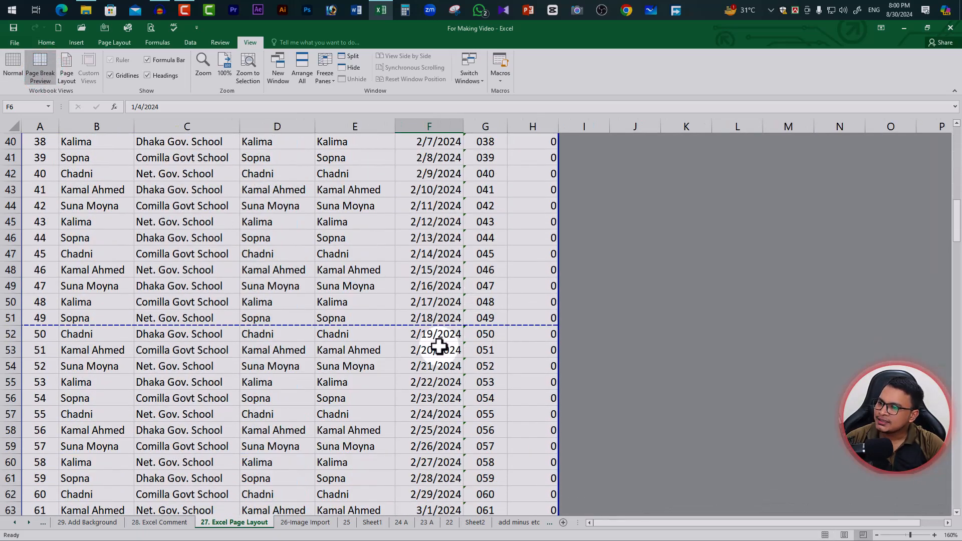
{"action": "scroll", "coordinate": [388, 306], "scroll_direction": "up", "scroll_amount": 7}
{"action": "scroll", "coordinate": [387, 286], "scroll_direction": "down", "scroll_amount": 8}
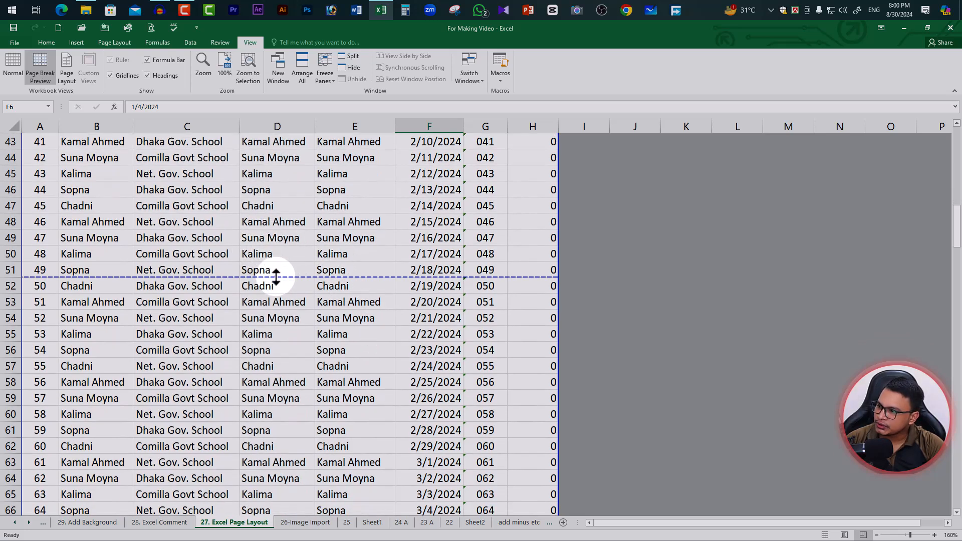
- Move the page break below row 51 up to below row 49 and undo the move
{"action": "left_click_drag", "start_coordinate": [275, 276], "coordinate": [291, 248]}
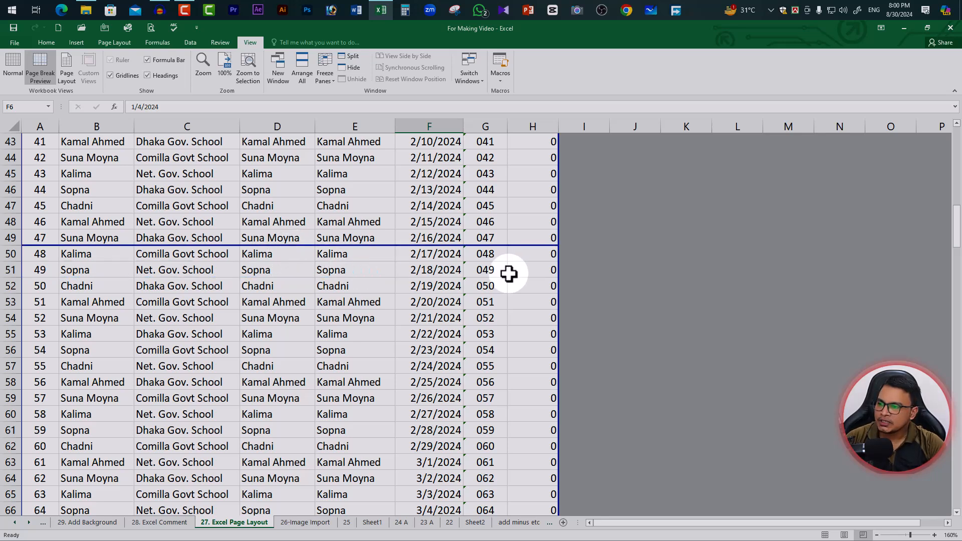
{"action": "key", "text": "ctrl+z"}
{"action": "scroll", "coordinate": [496, 381], "scroll_direction": "down", "scroll_amount": 14}
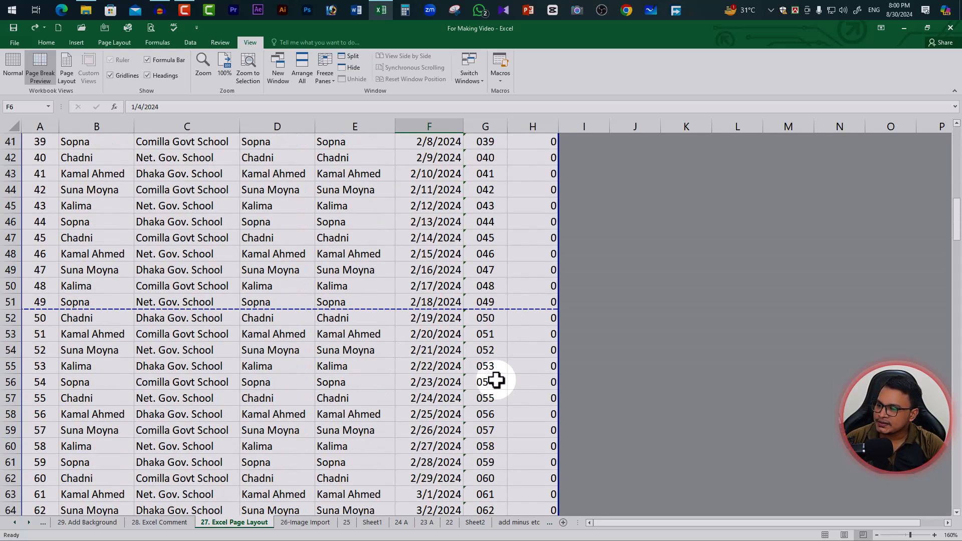
- Preview the first printed page of the student list and return to the worksheet
{"action": "scroll", "coordinate": [495, 382], "scroll_direction": "up", "scroll_amount": 14}
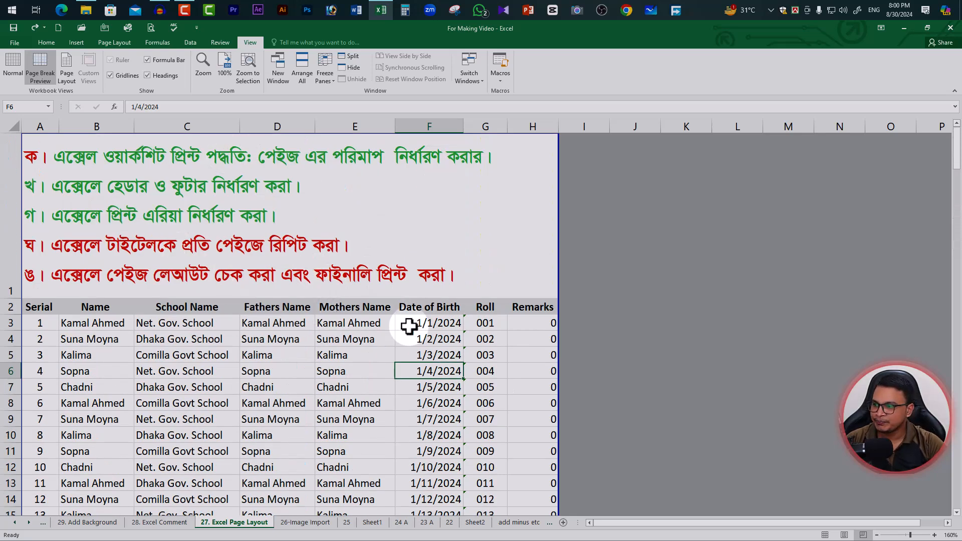
{"action": "key", "text": "ctrl+p"}
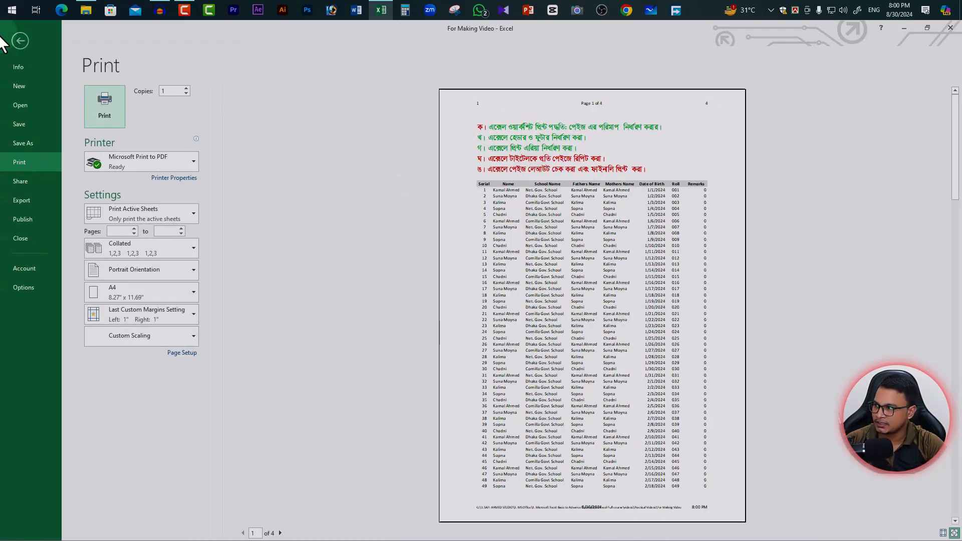
{"action": "left_click", "coordinate": [17, 41]}
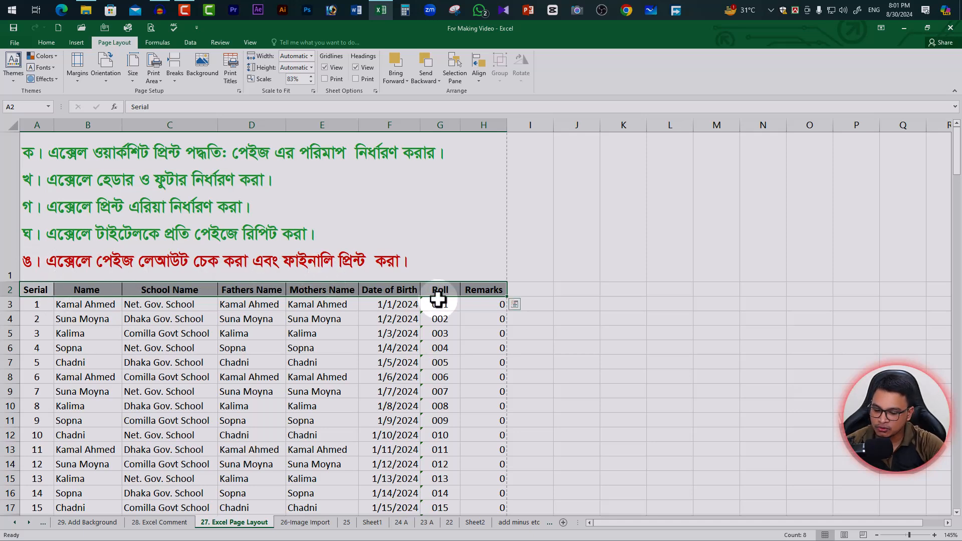
- Check in the print preview whether the column heading row repeats on pages 1 to 3, and return to the worksheet
{"action": "key", "text": "ctrl+p"}
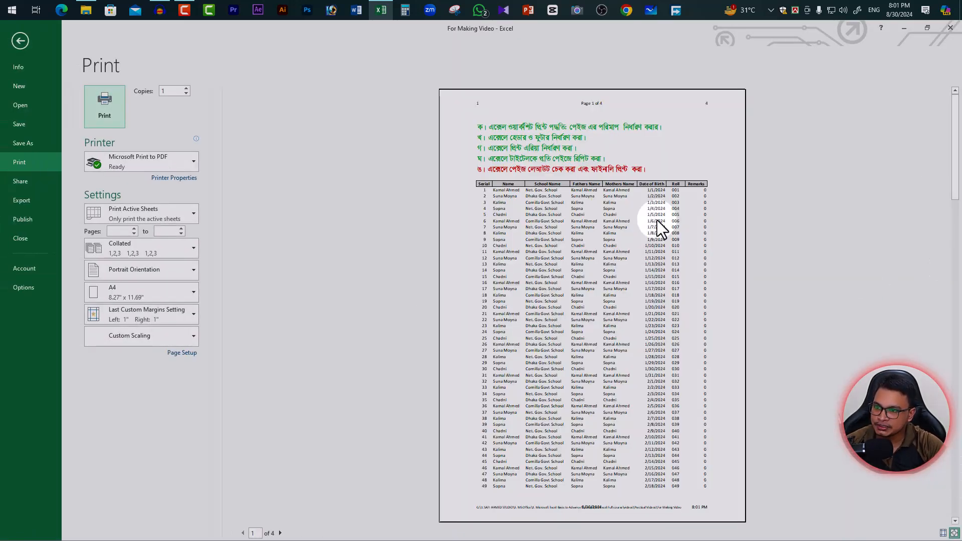
{"action": "left_click", "coordinate": [280, 532]}
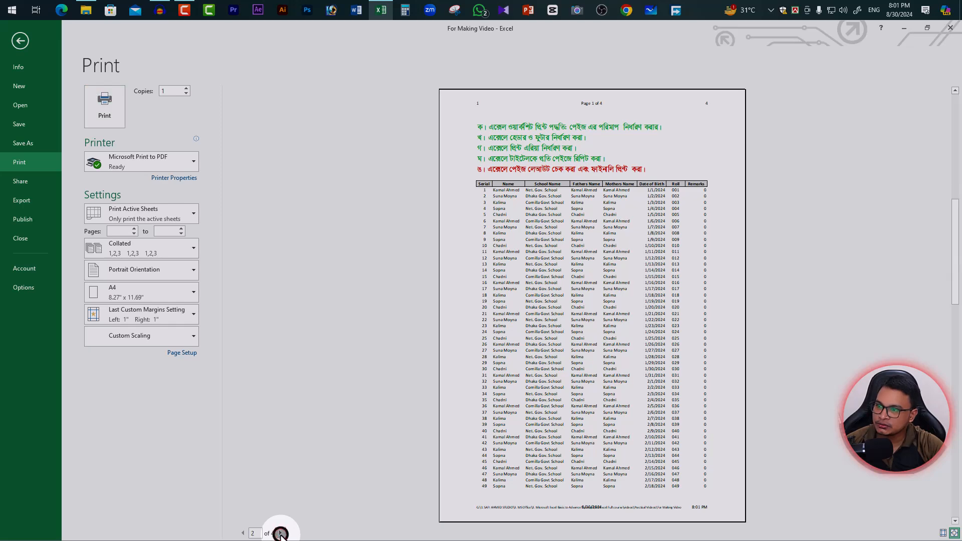
{"action": "left_click", "coordinate": [244, 532]}
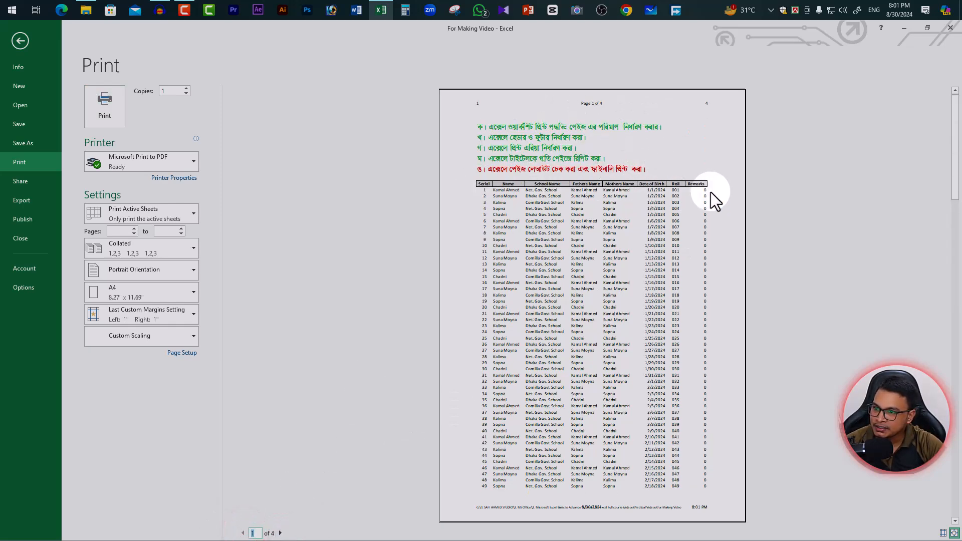
{"action": "left_click", "coordinate": [279, 532]}
{"action": "left_click", "coordinate": [280, 532]}
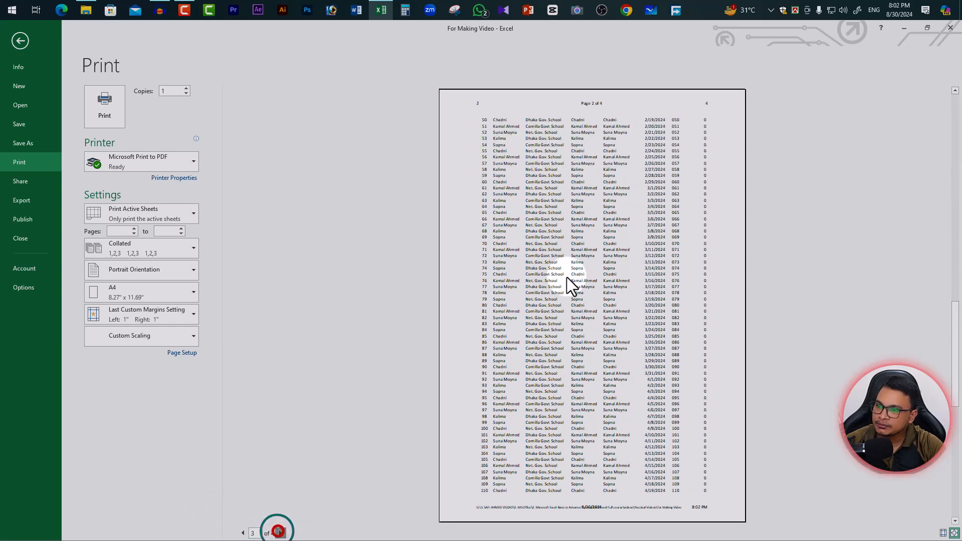
{"action": "left_click", "coordinate": [243, 533]}
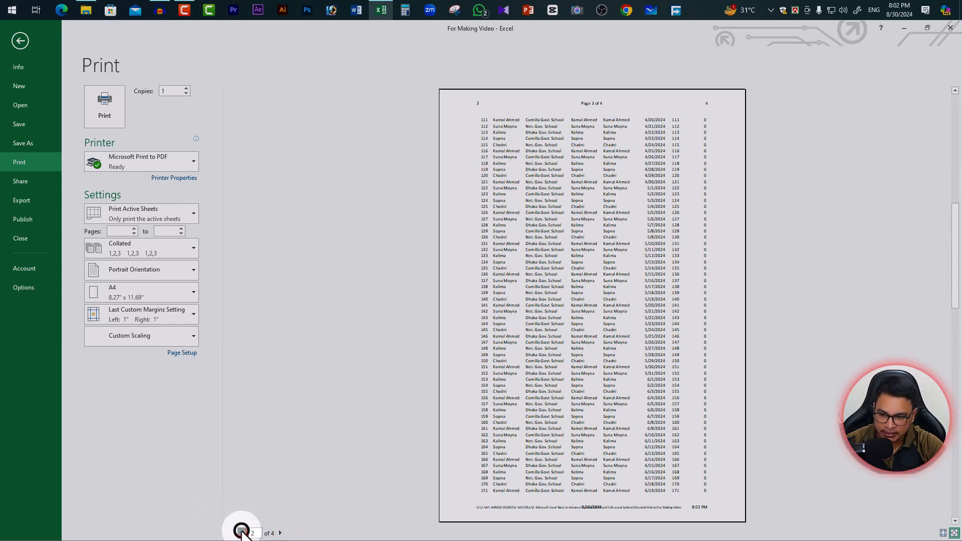
{"action": "left_click", "coordinate": [243, 533]}
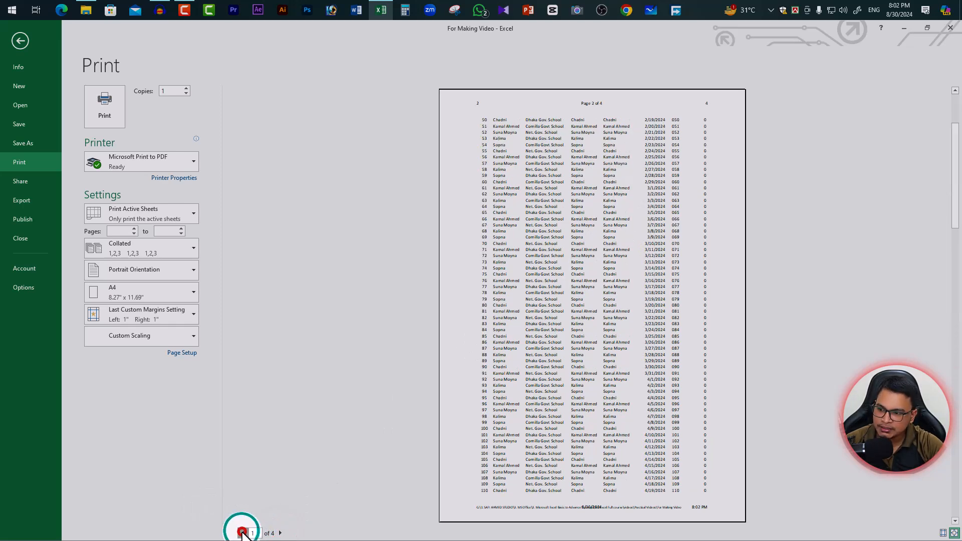
{"action": "left_click", "coordinate": [20, 41]}
{"action": "left_click", "coordinate": [537, 366]}
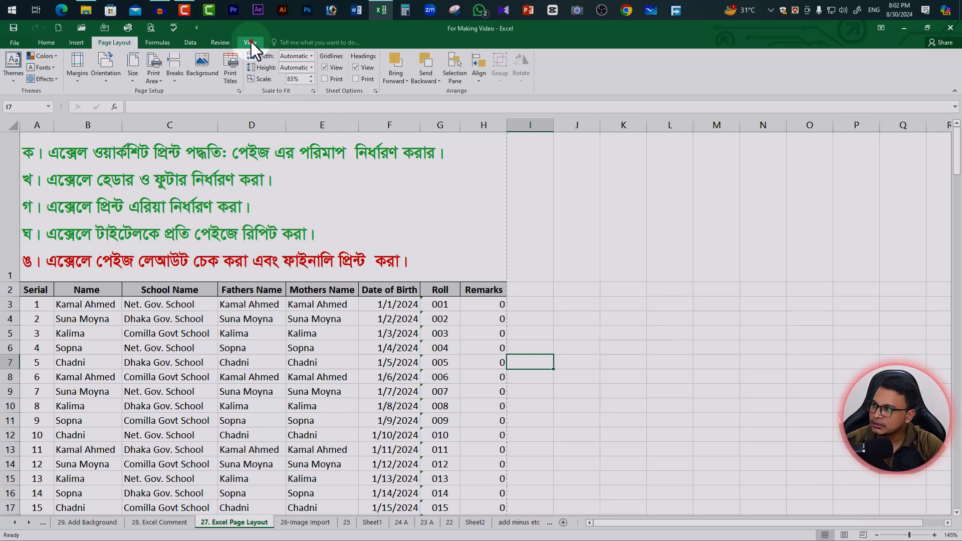
- Switch the worksheet to Page Layout view and select the column heading row A2:H2
{"action": "left_click", "coordinate": [251, 43]}
{"action": "left_click", "coordinate": [67, 66]}
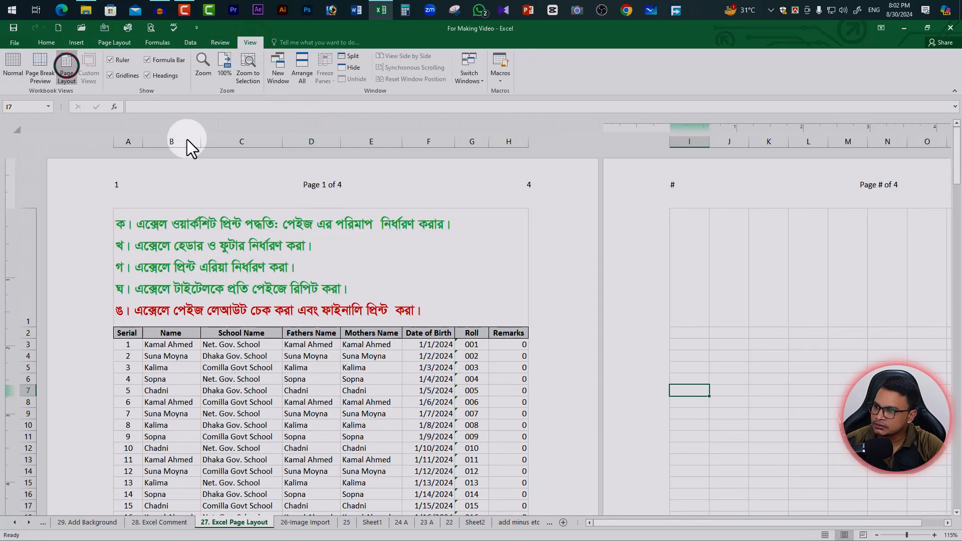
{"action": "left_click_drag", "start_coordinate": [128, 332], "coordinate": [503, 335]}
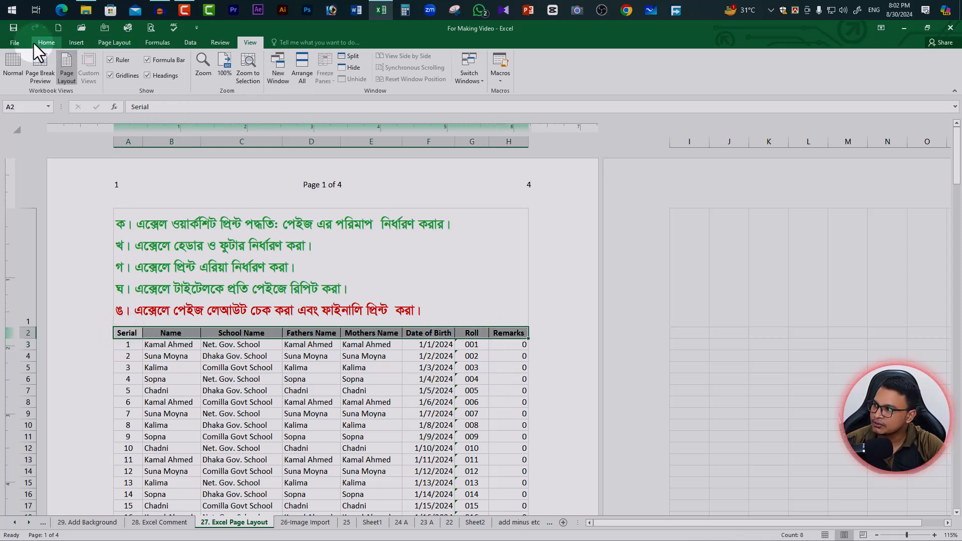
- Set the print titles so that row 2 ($2:$2) repeats at the top of every printed page
{"action": "left_click", "coordinate": [44, 43]}
{"action": "left_click", "coordinate": [116, 43]}
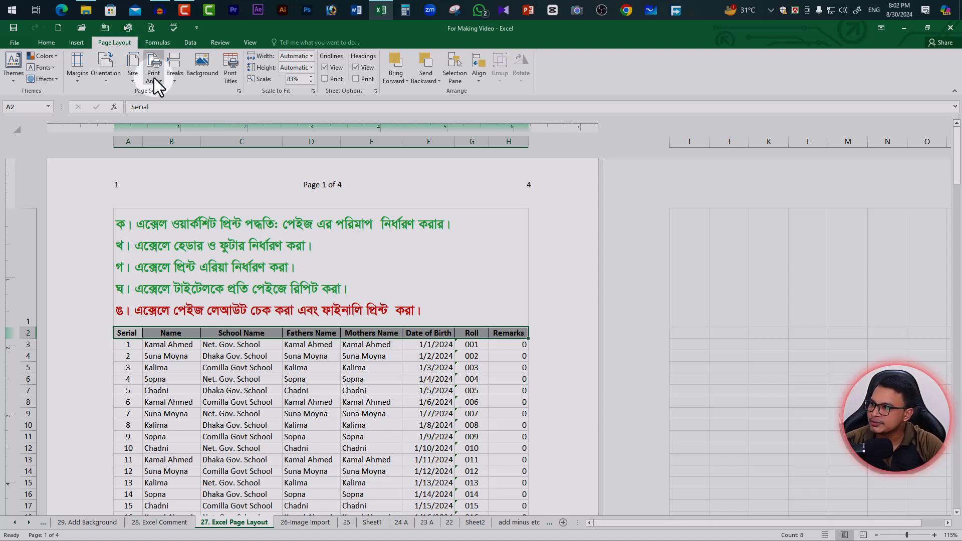
{"action": "left_click", "coordinate": [230, 70]}
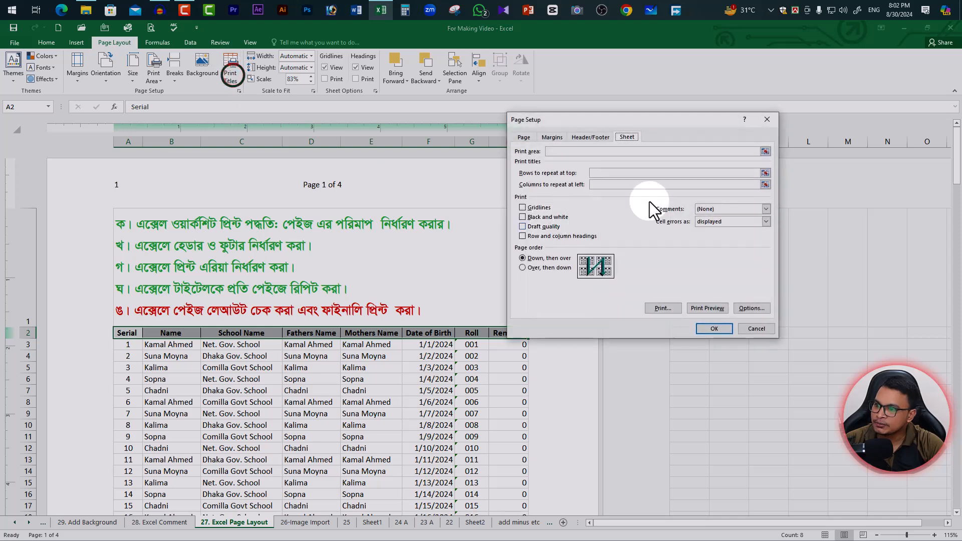
{"action": "left_click_drag", "start_coordinate": [635, 121], "coordinate": [655, 107]}
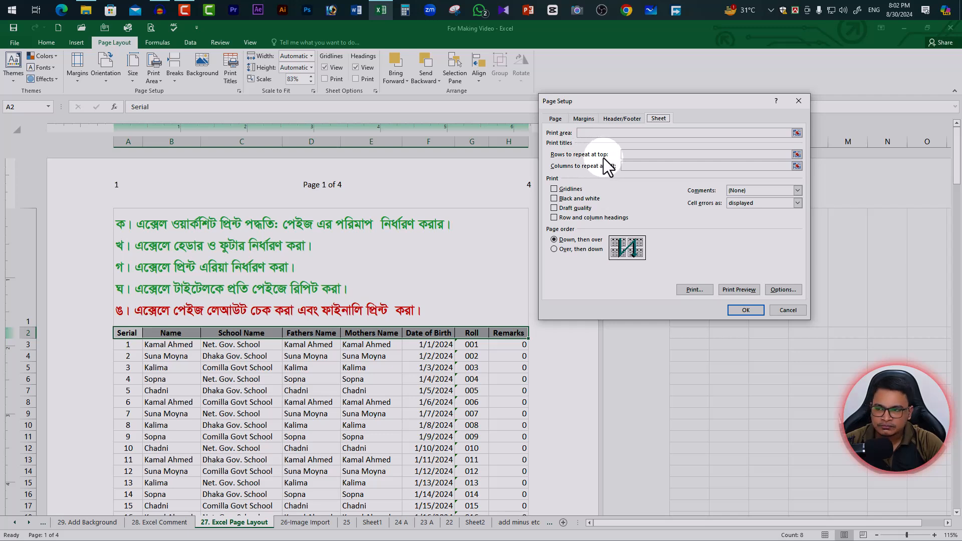
{"action": "left_click", "coordinate": [796, 155]}
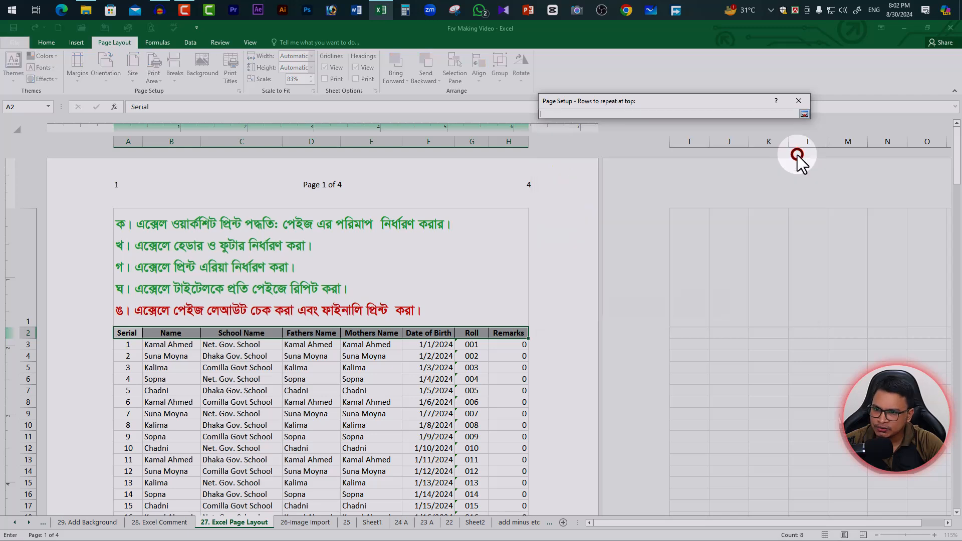
{"action": "left_click", "coordinate": [126, 334]}
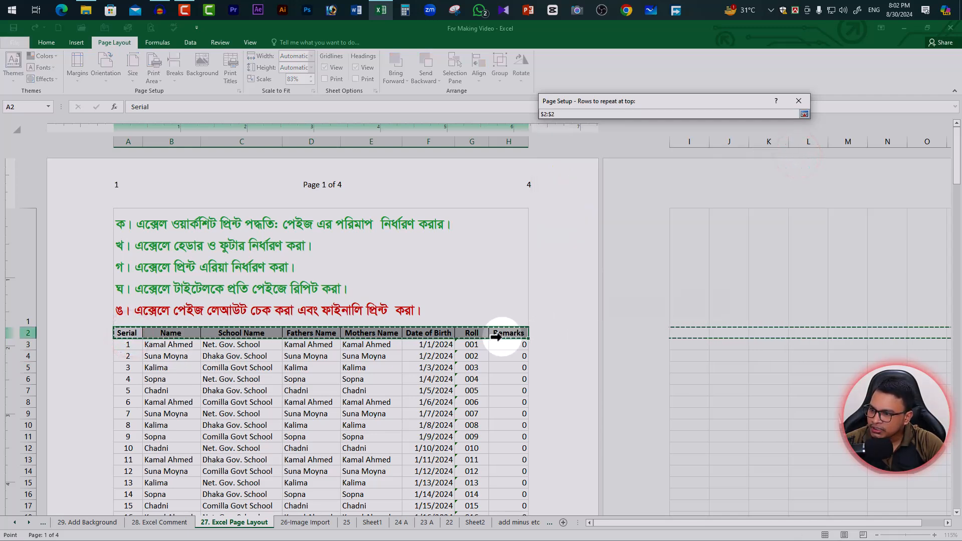
{"action": "left_click", "coordinate": [804, 114]}
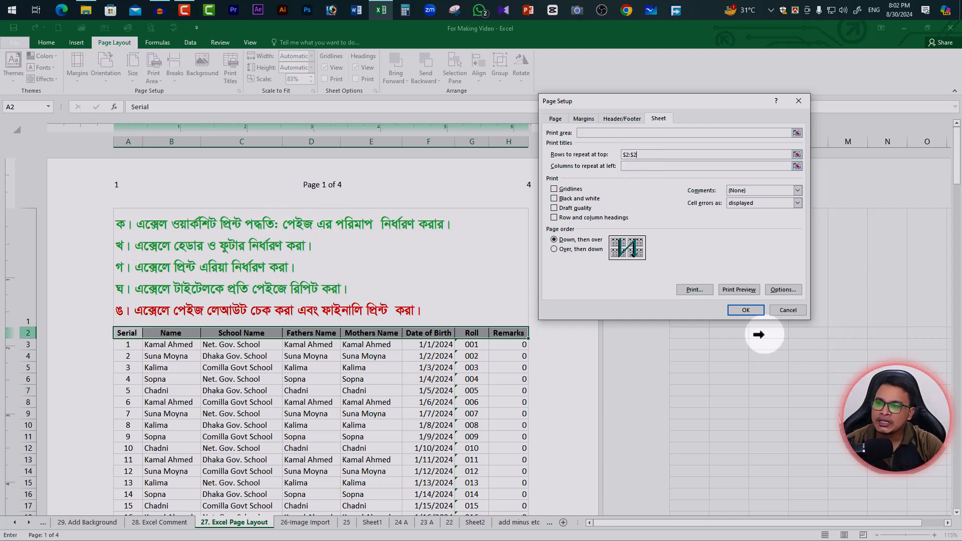
{"action": "left_click", "coordinate": [752, 311]}
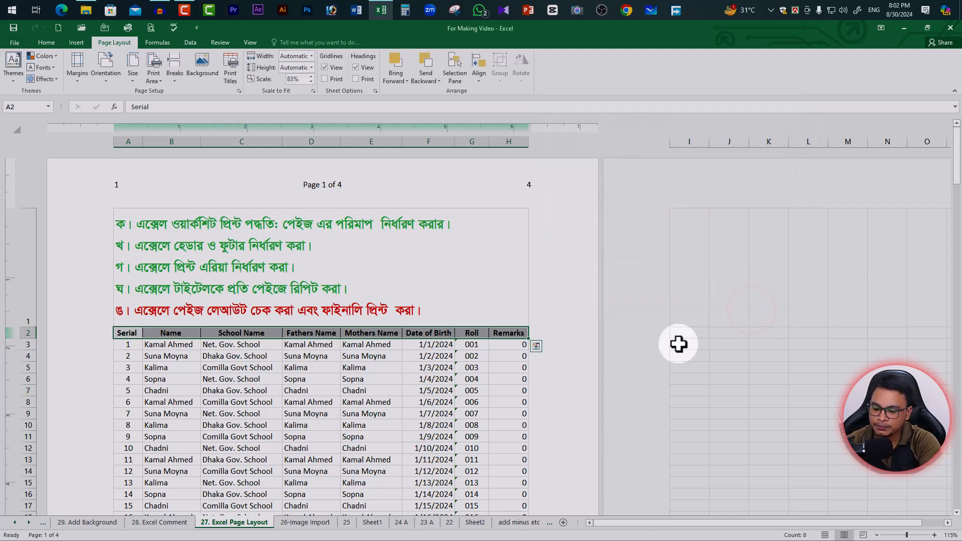
- Check the repeated heading row on pages 2 and 3 of the print preview, and return to the worksheet
{"action": "key", "text": "ctrl+p"}
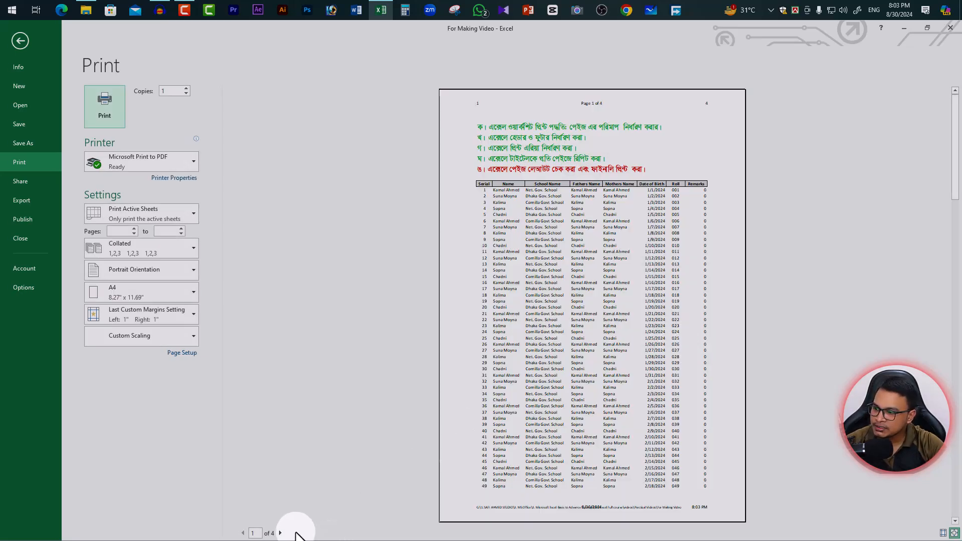
{"action": "left_click", "coordinate": [280, 533]}
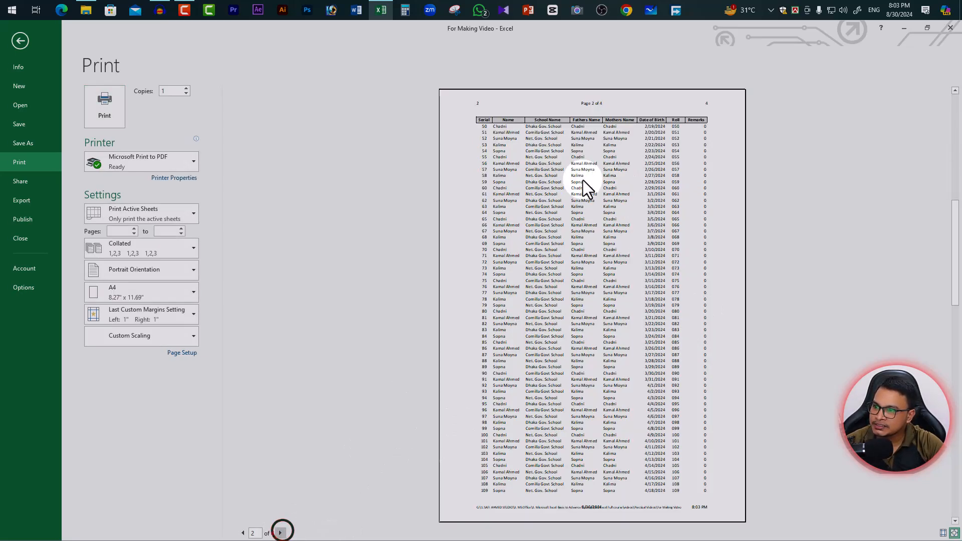
{"action": "left_click", "coordinate": [281, 533]}
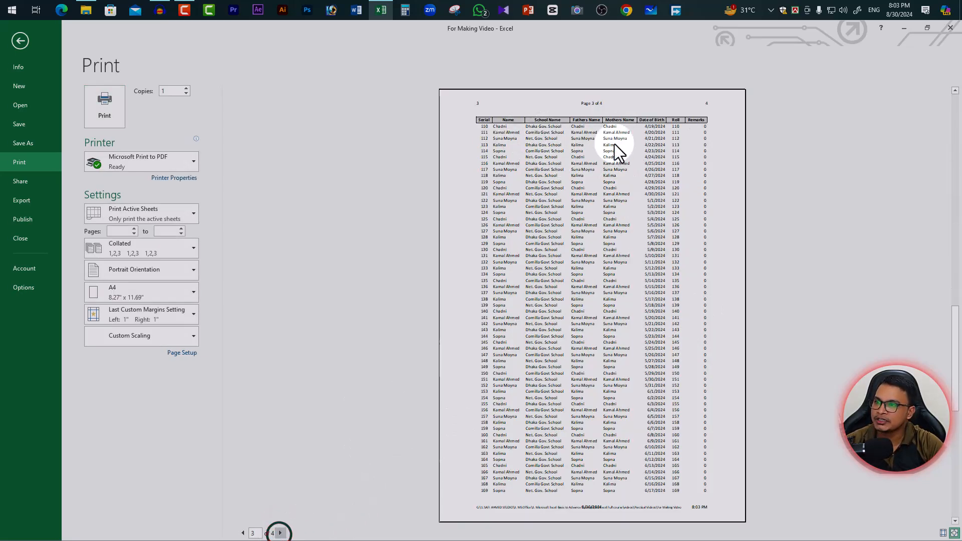
{"action": "left_click", "coordinate": [19, 42]}
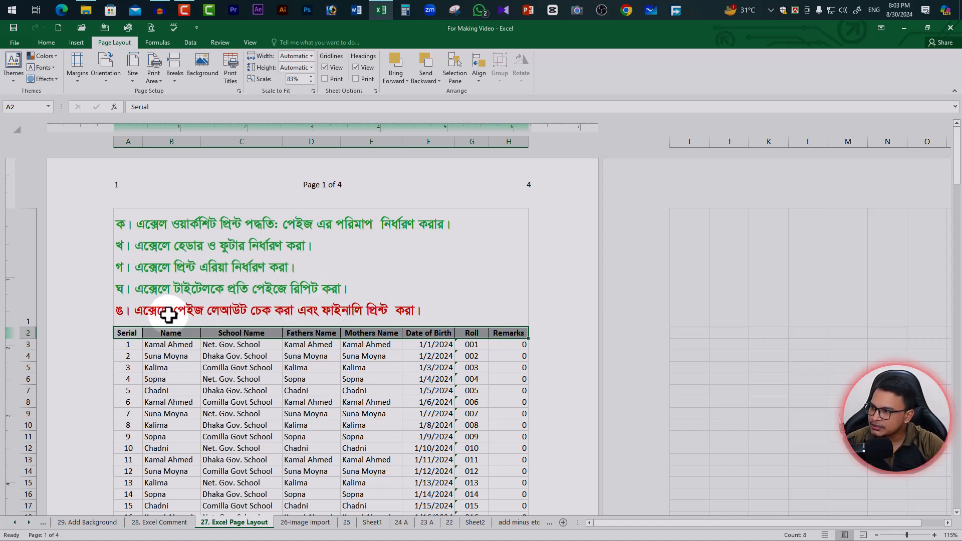
- Change the font color of the last topic line in cell A1 to green and return the worksheet to Normal view
{"action": "double_click", "coordinate": [411, 313]}
{"action": "left_click_drag", "start_coordinate": [427, 312], "coordinate": [118, 307]}
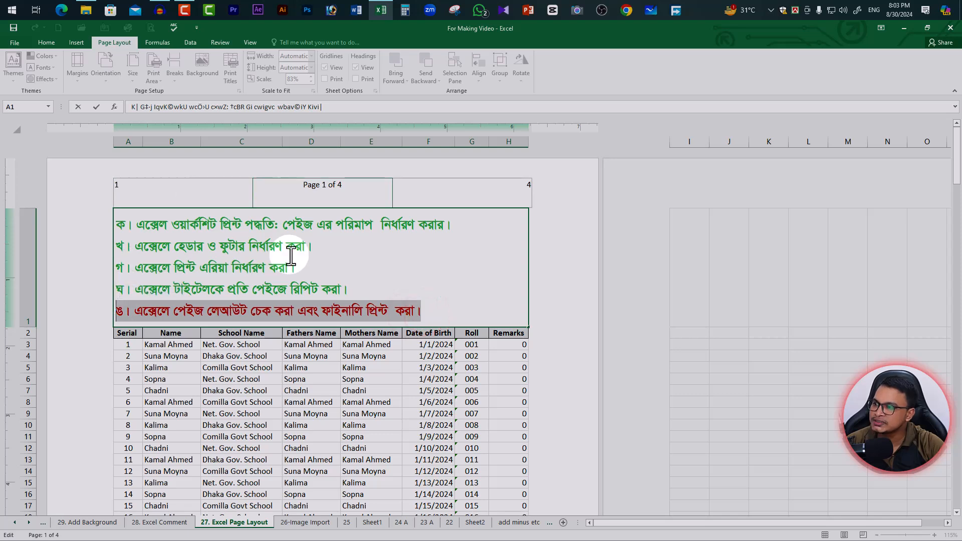
{"action": "left_click", "coordinate": [46, 42]}
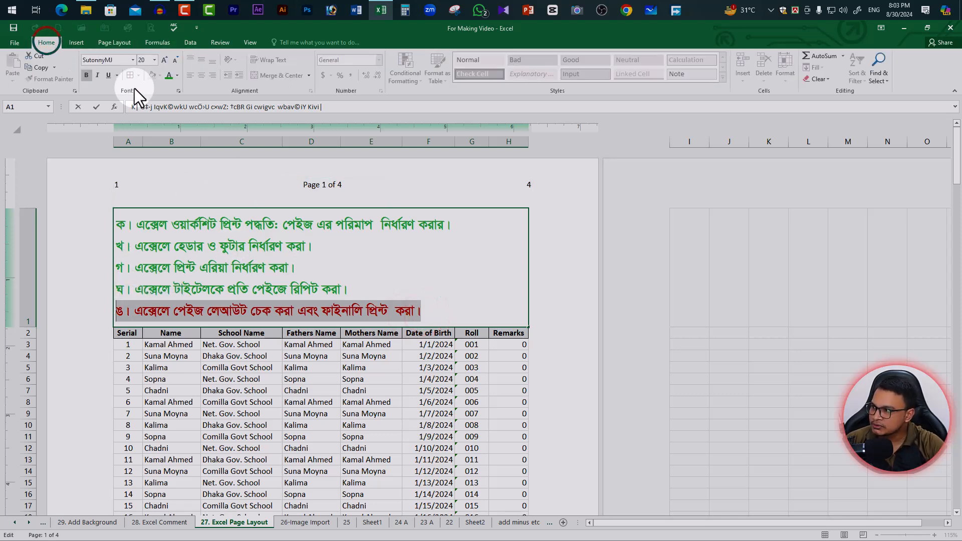
{"action": "left_click", "coordinate": [338, 279]}
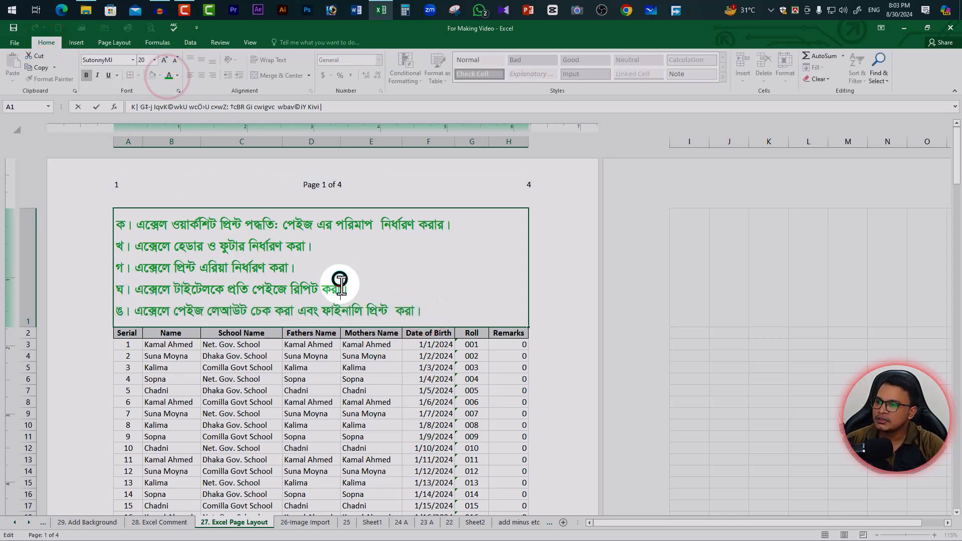
{"action": "left_click", "coordinate": [824, 534]}
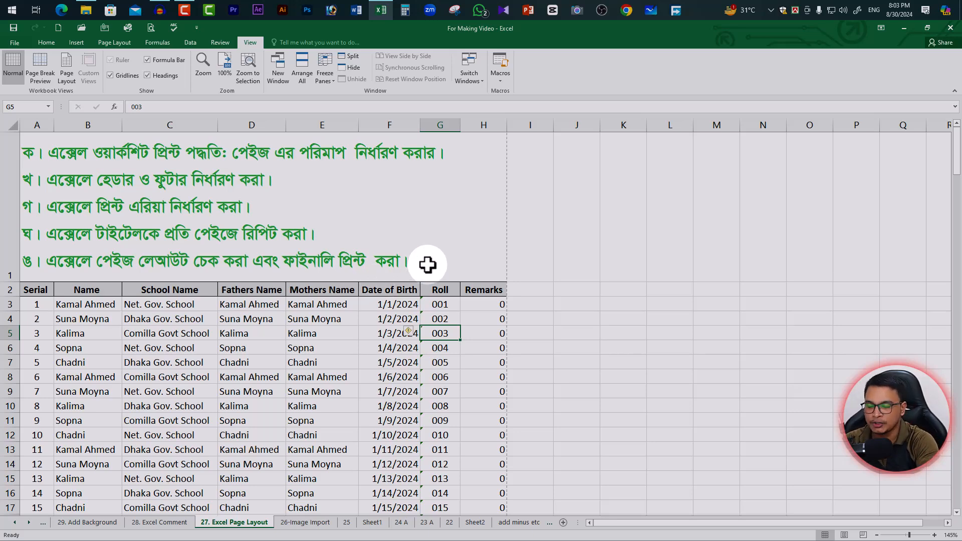
- Open the print settings and choose Print Active Sheets as the print scope
{"action": "key", "text": "ctrl+p"}
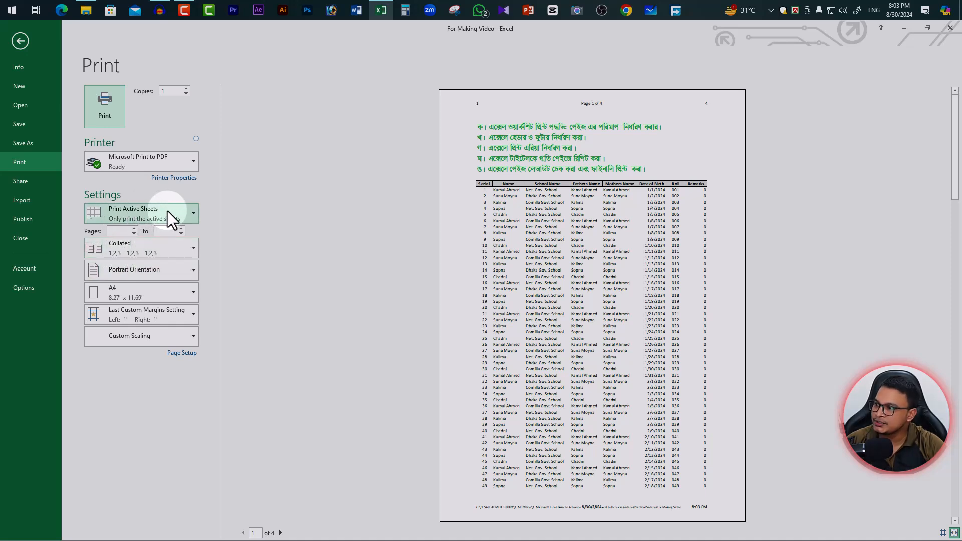
{"action": "left_click", "coordinate": [190, 212]}
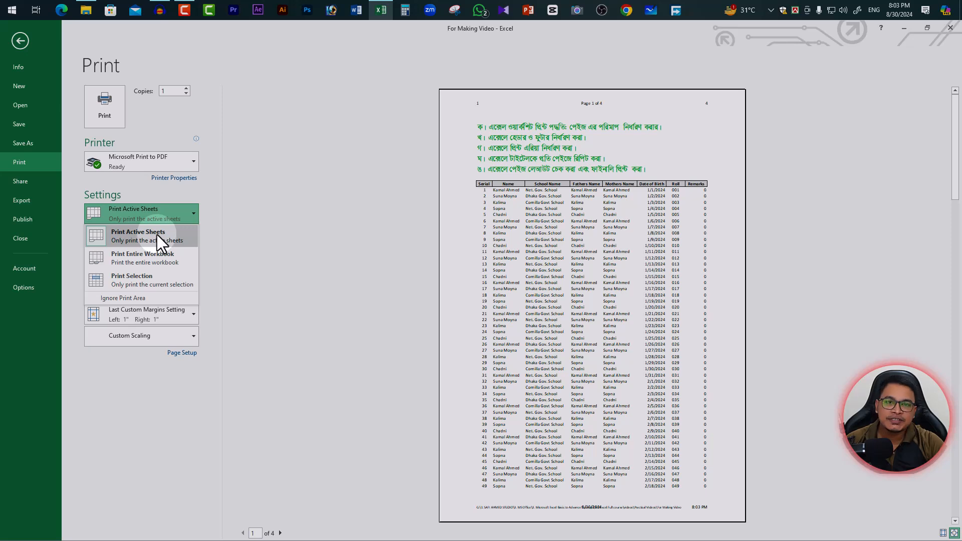
{"action": "left_click", "coordinate": [157, 235]}
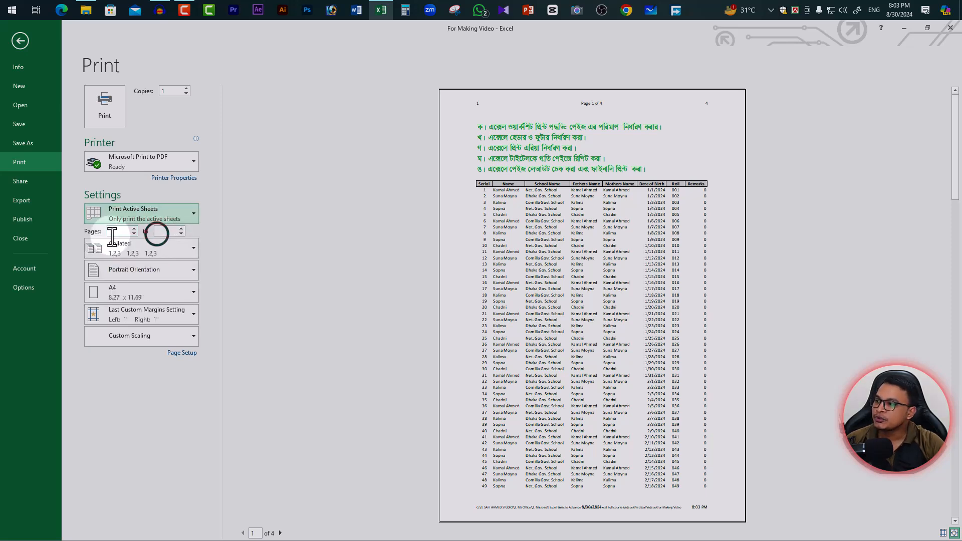
- Set the range of pages to print from 1 to 2
{"action": "left_click", "coordinate": [127, 230]}
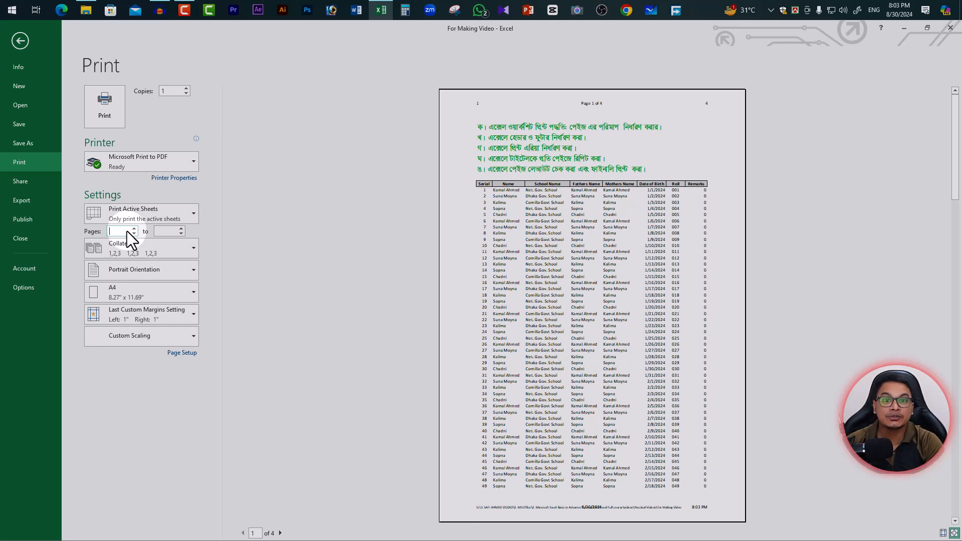
{"action": "type", "text": "1"}
{"action": "left_click", "coordinate": [167, 231]}
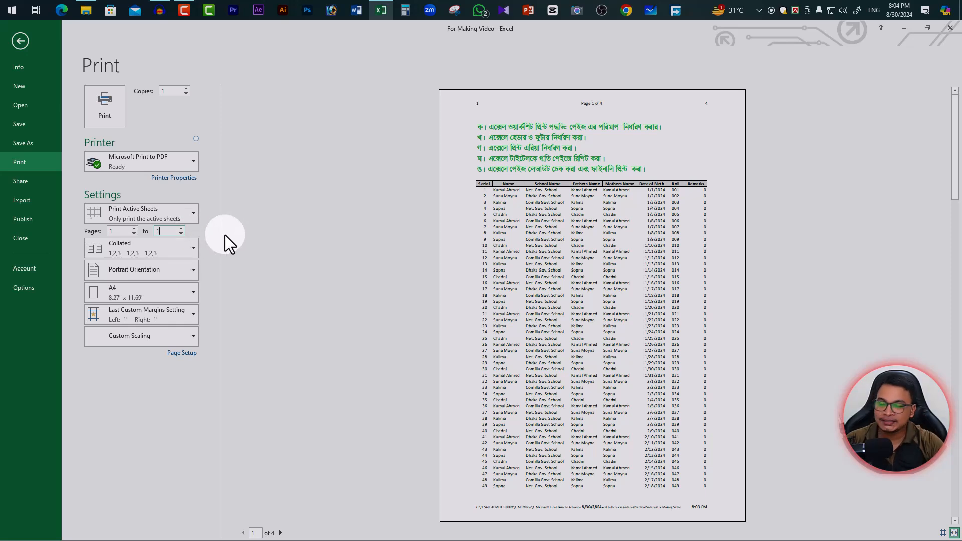
{"action": "key", "text": "BackSpace"}
{"action": "type", "text": "3"}
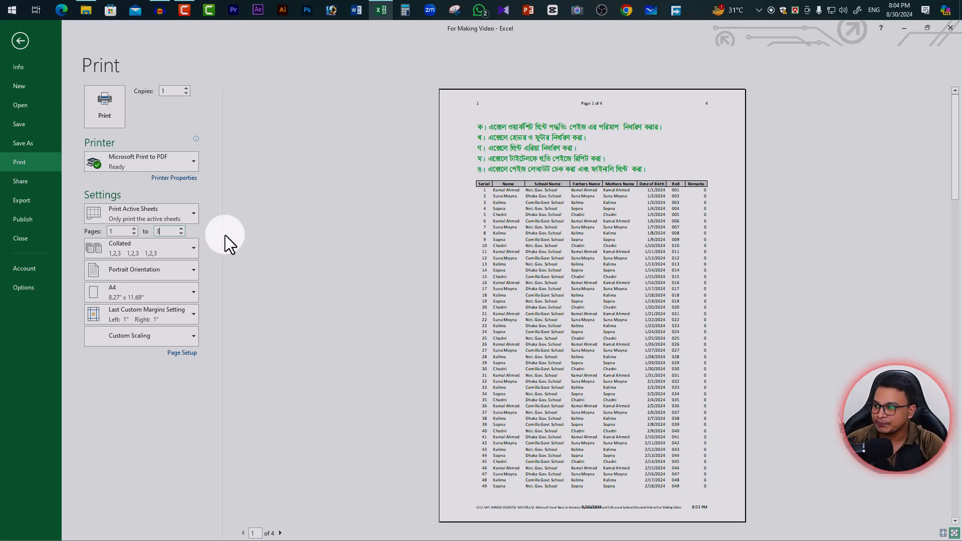
{"action": "key", "text": "BackSpace"}
{"action": "type", "text": "2"}
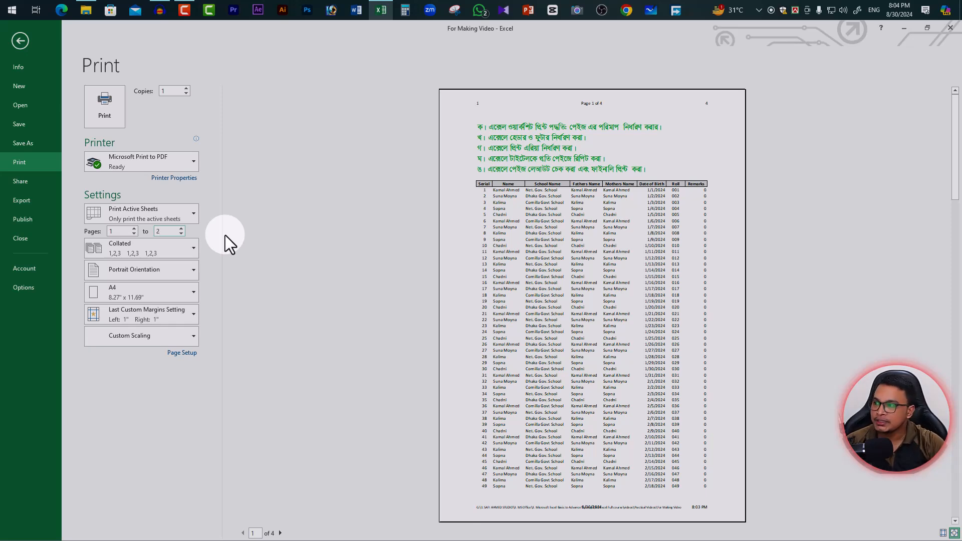
- Set the range of pages to print from 1 to 5
{"action": "left_click", "coordinate": [214, 174]}
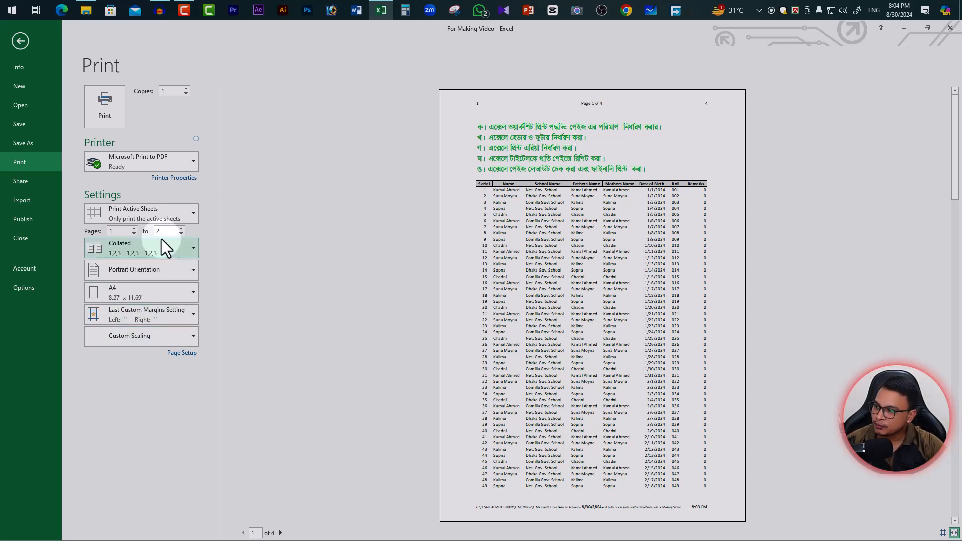
{"action": "left_click", "coordinate": [123, 231]}
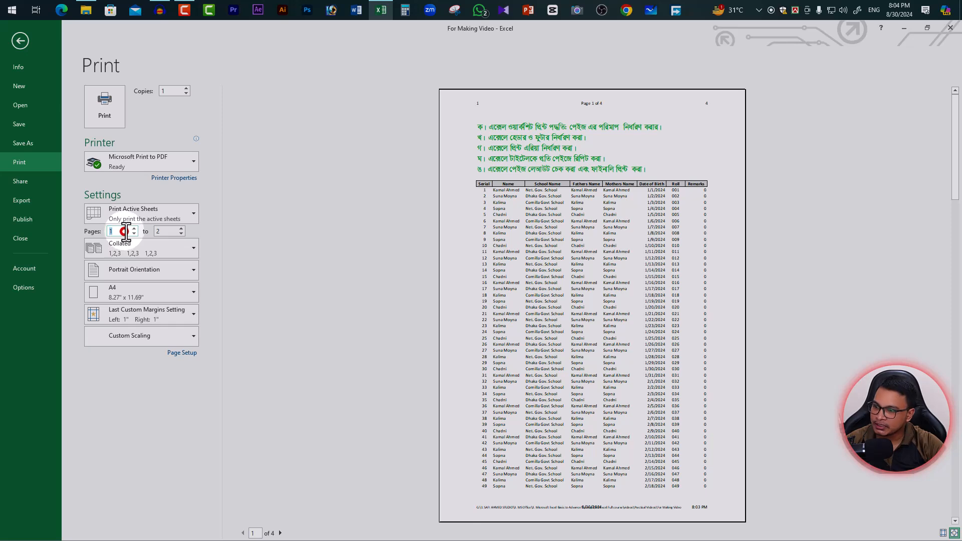
{"action": "type", "text": "1"}
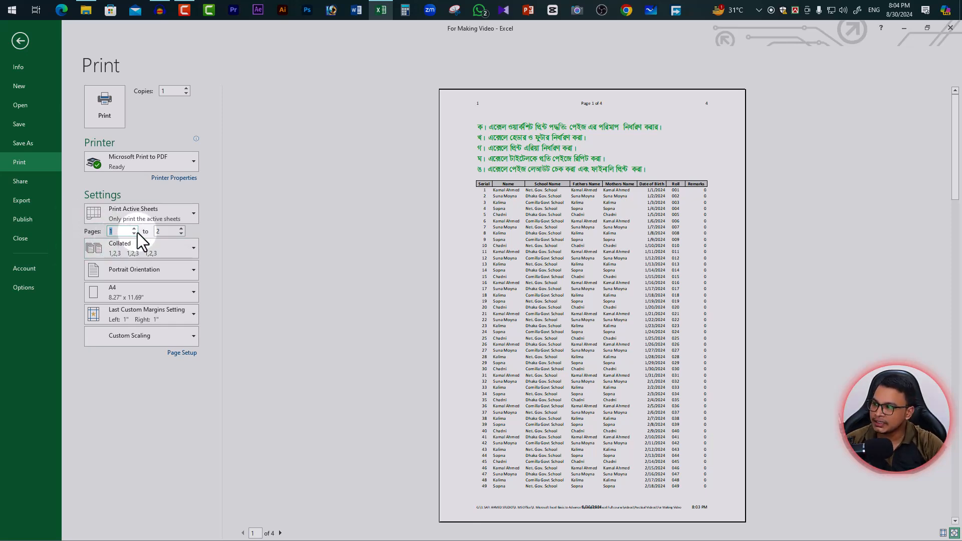
{"action": "double_click", "coordinate": [166, 231]}
{"action": "type", "text": "5"}
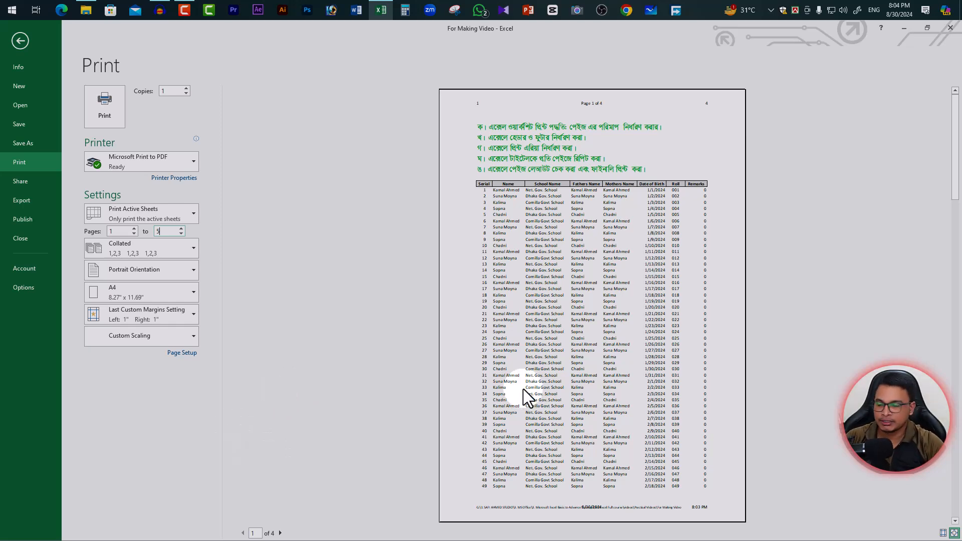
- Leave the print settings without printing and open the "28. Excel Comment" worksheet
{"action": "key", "text": "Escape"}
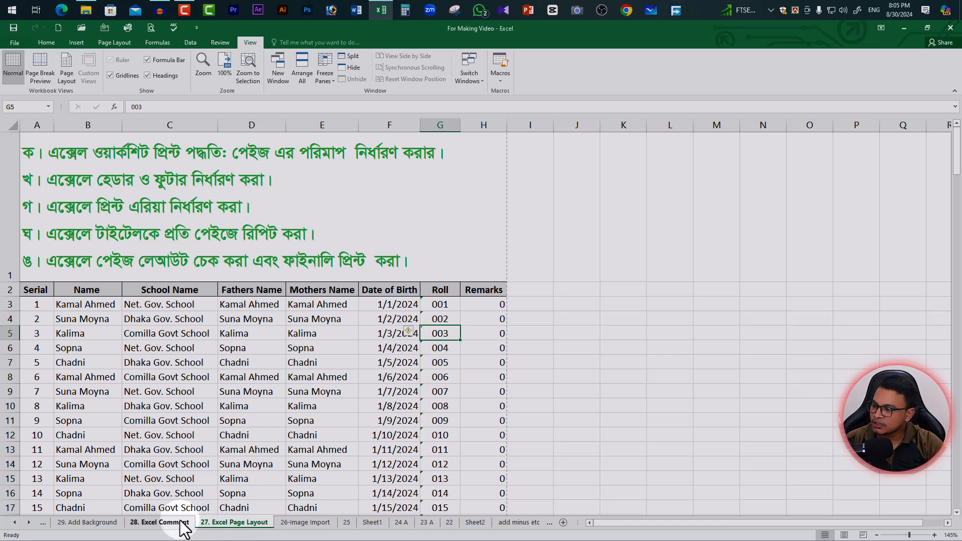
{"action": "left_click", "coordinate": [159, 521]}
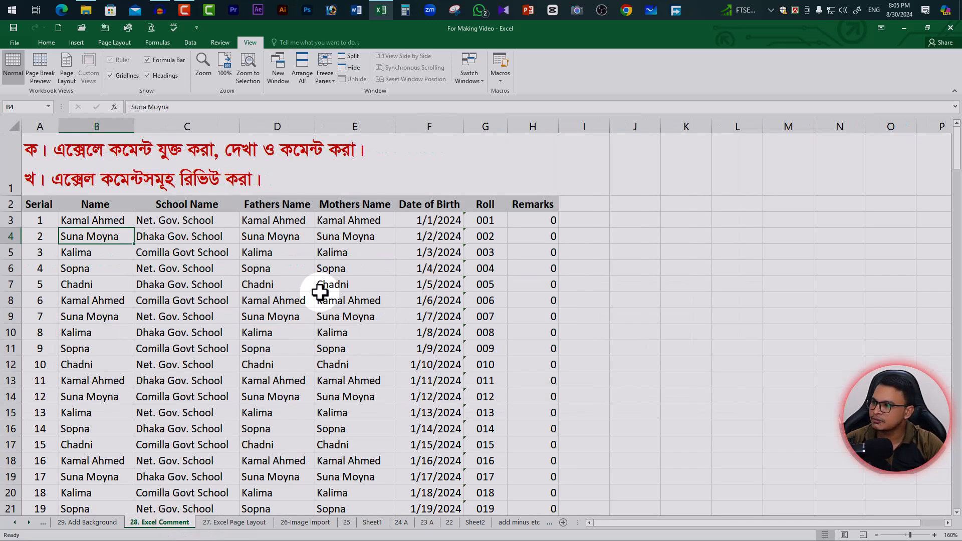